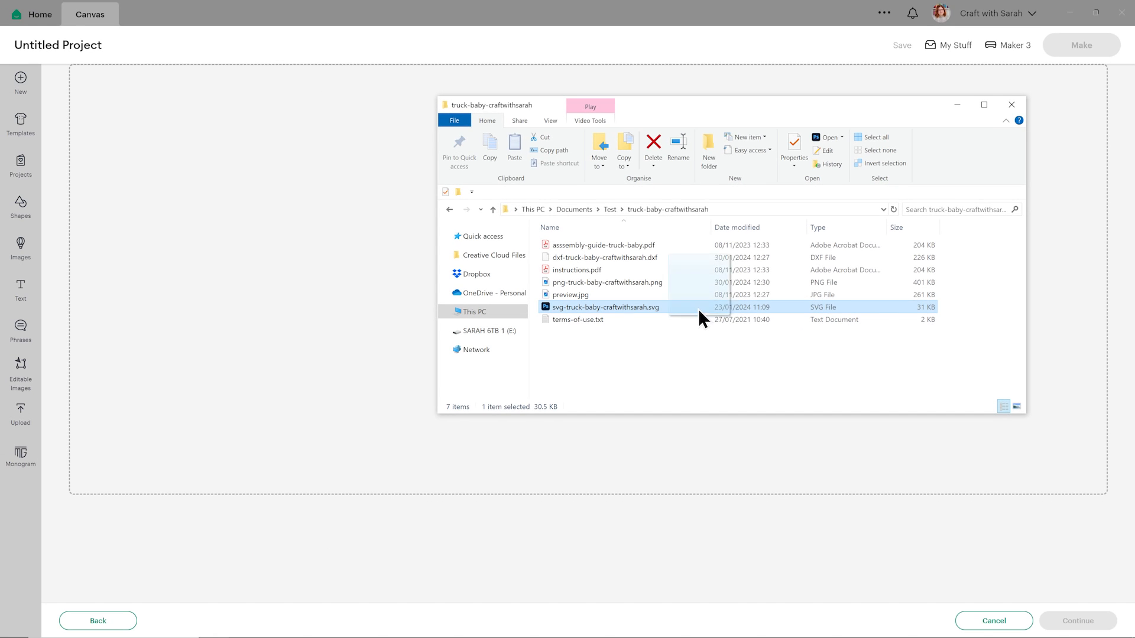
Upload svg-truck-baby-craftwithsarah.svg from the truck-baby-craftwithsarah folder as a cut image.
drag(518, 388, 87, 575)
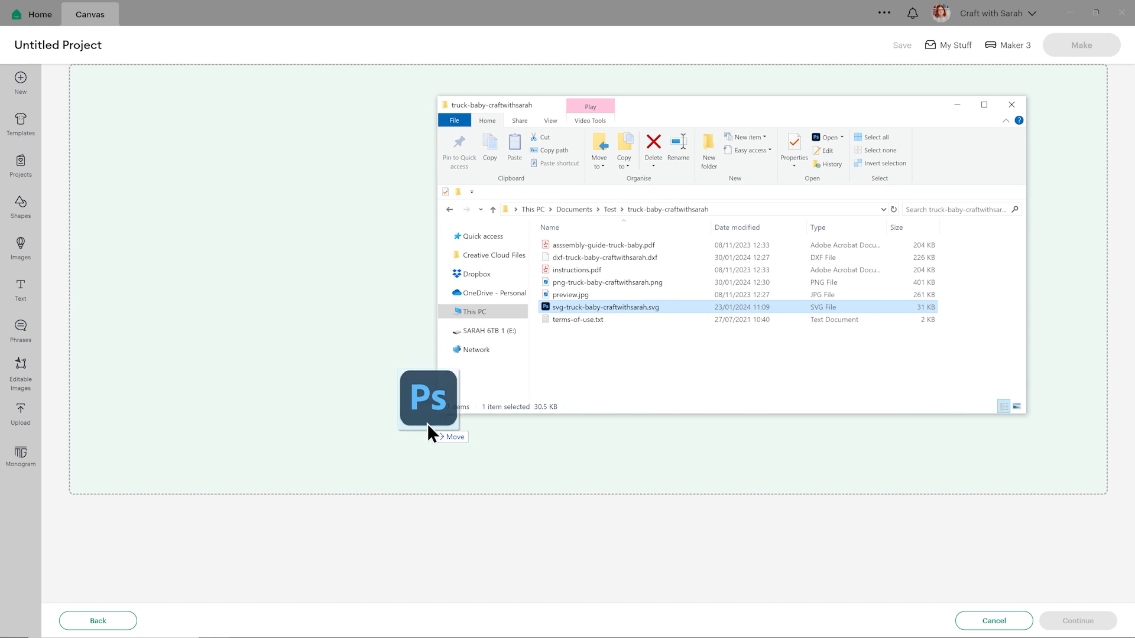
drag(427, 423, 347, 385)
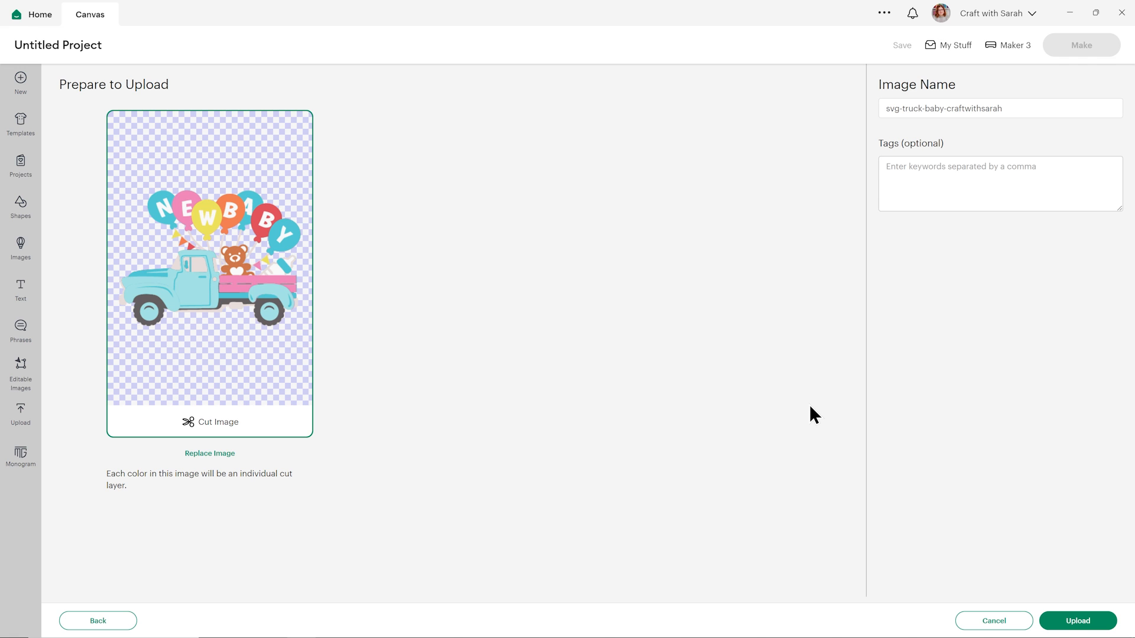
click(1065, 619)
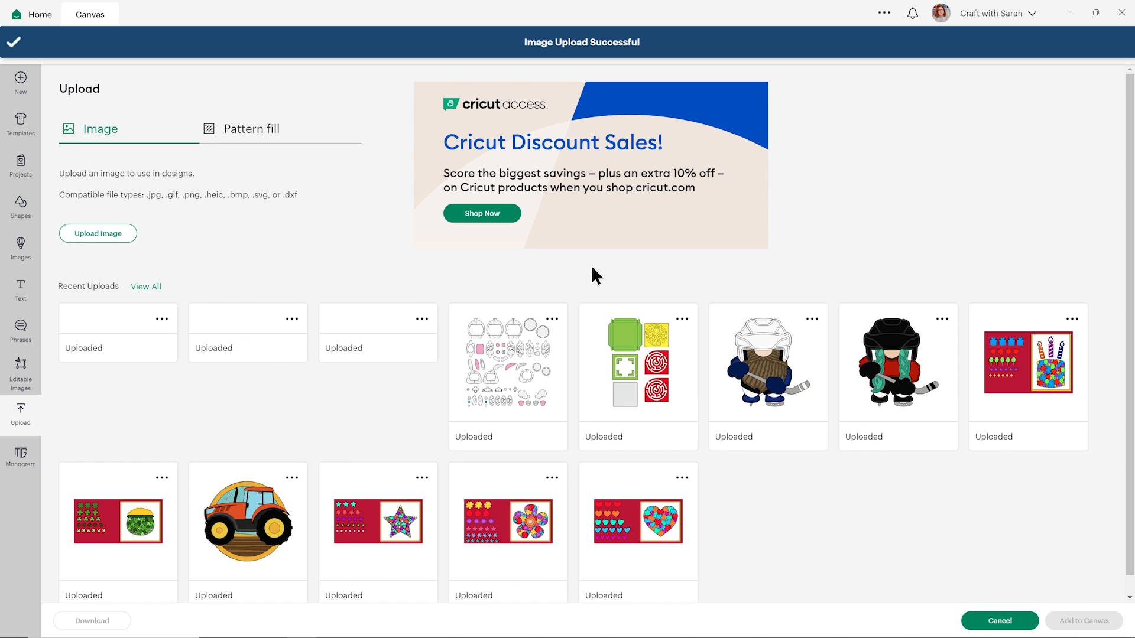
Add the uploaded baby truck image to the canvas and position it at about X 1.7, Y 0.891.
click(128, 335)
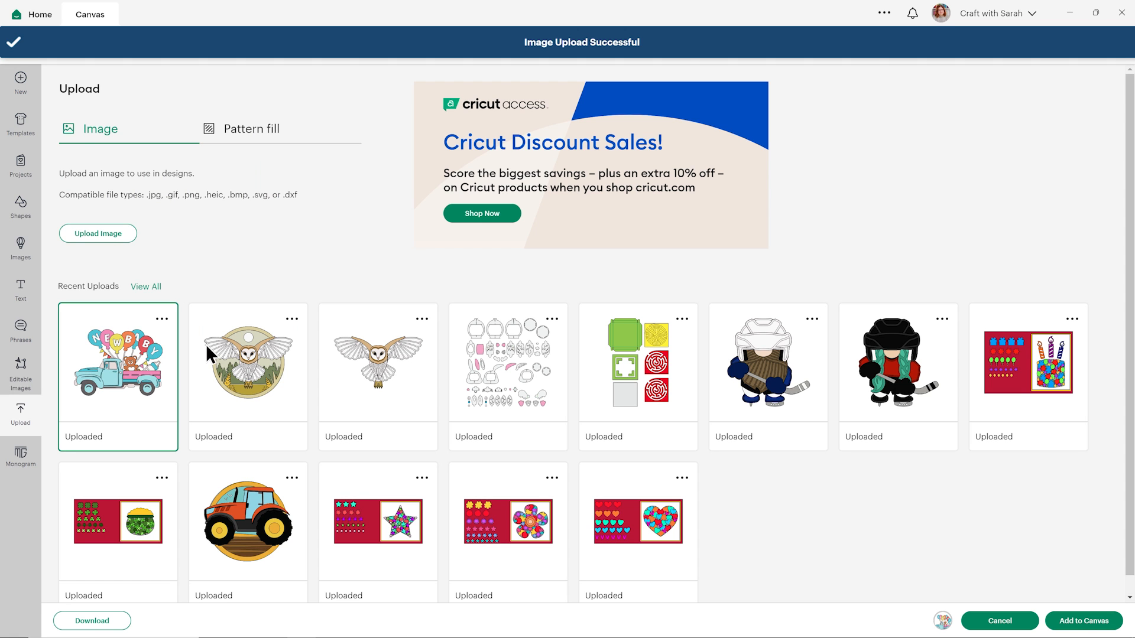
click(1069, 621)
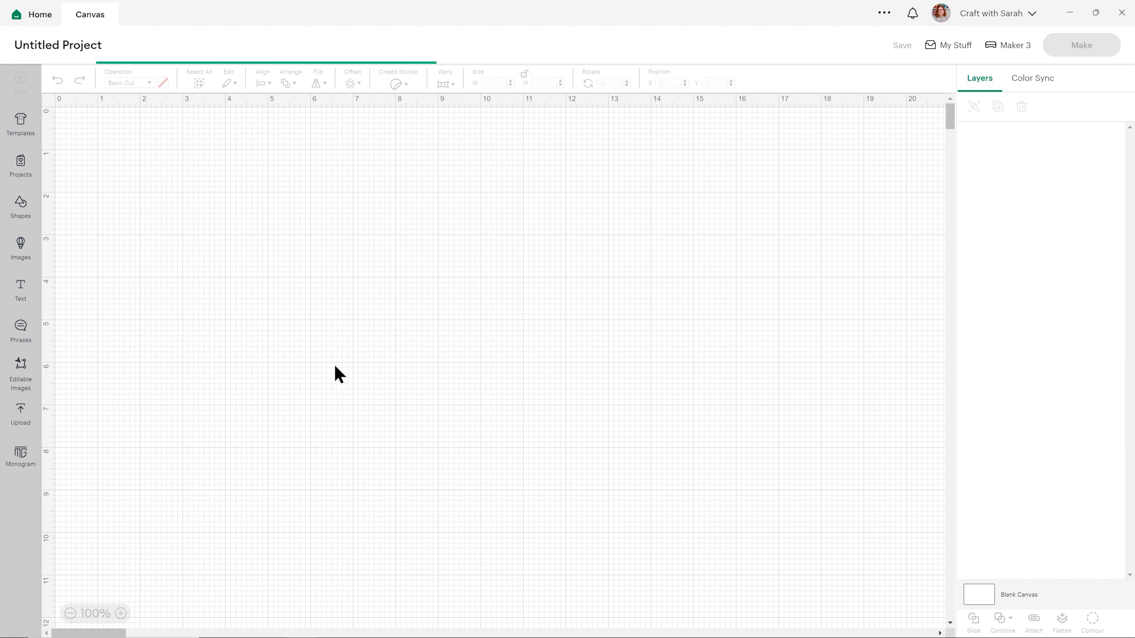
drag(268, 294, 331, 312)
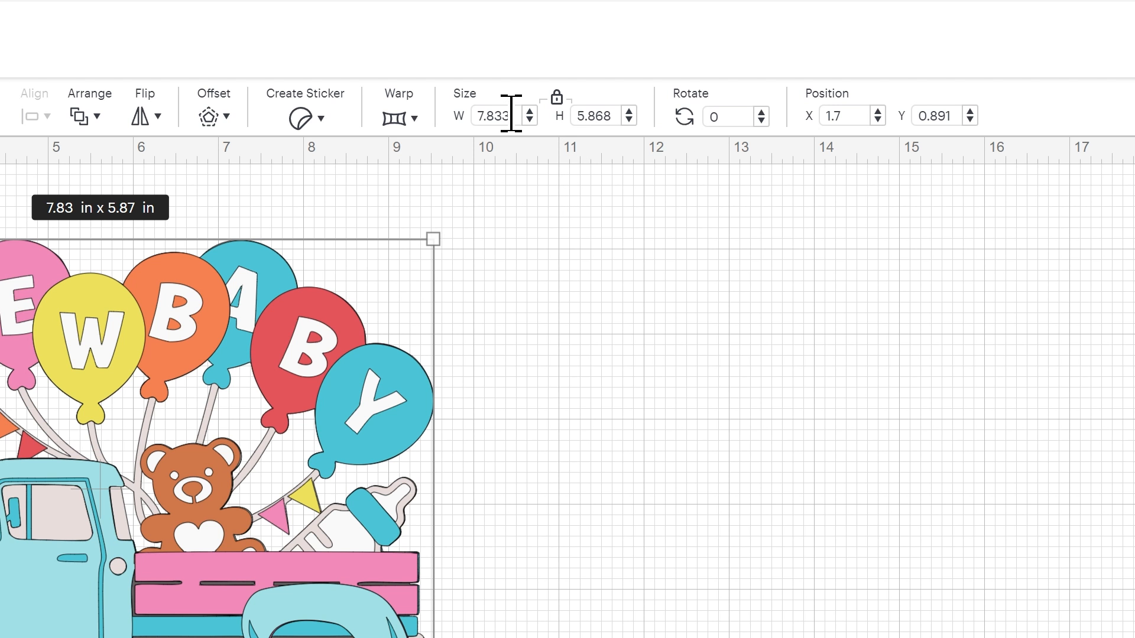
Set the whole truck design's width to 9 inches with its proportions locked, and deselect it.
drag(512, 114, 453, 112)
text(9)
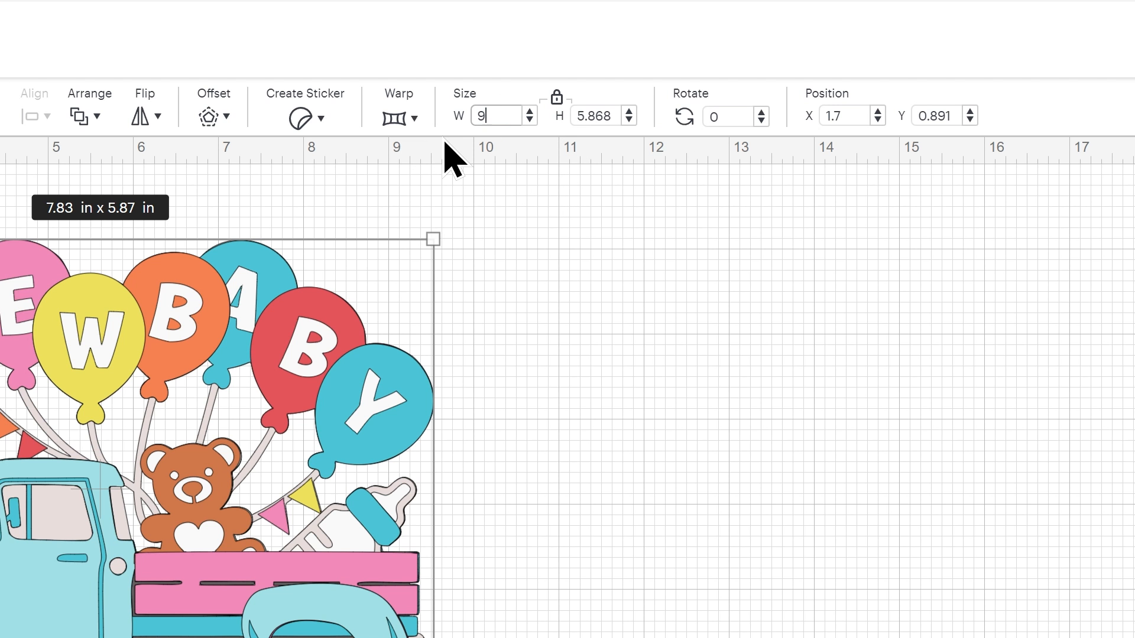
key(Return)
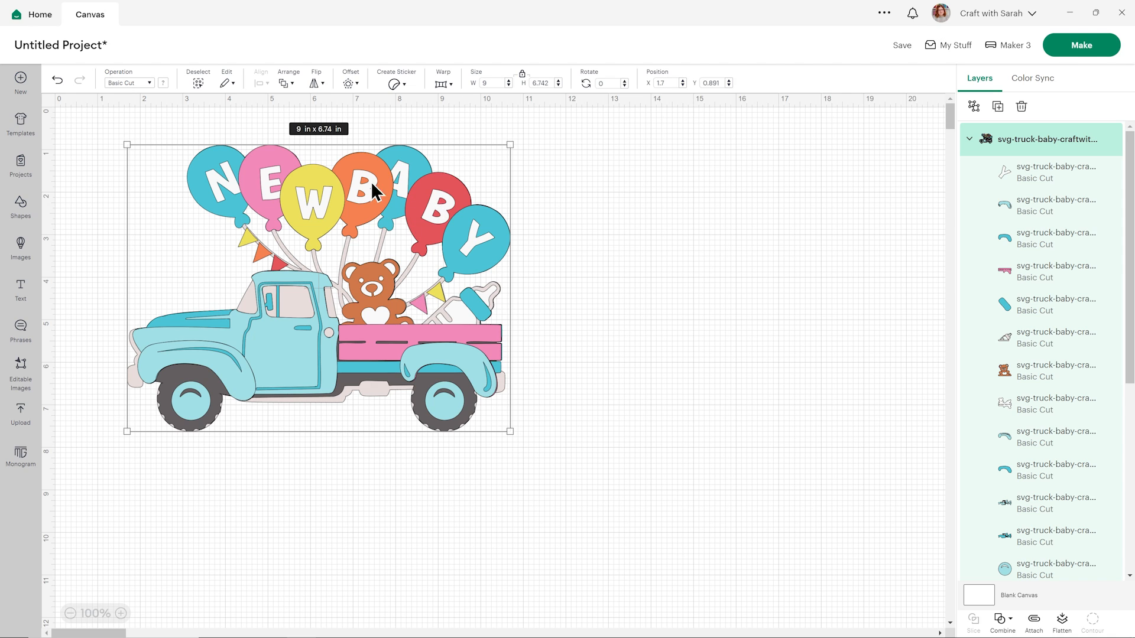
click(649, 236)
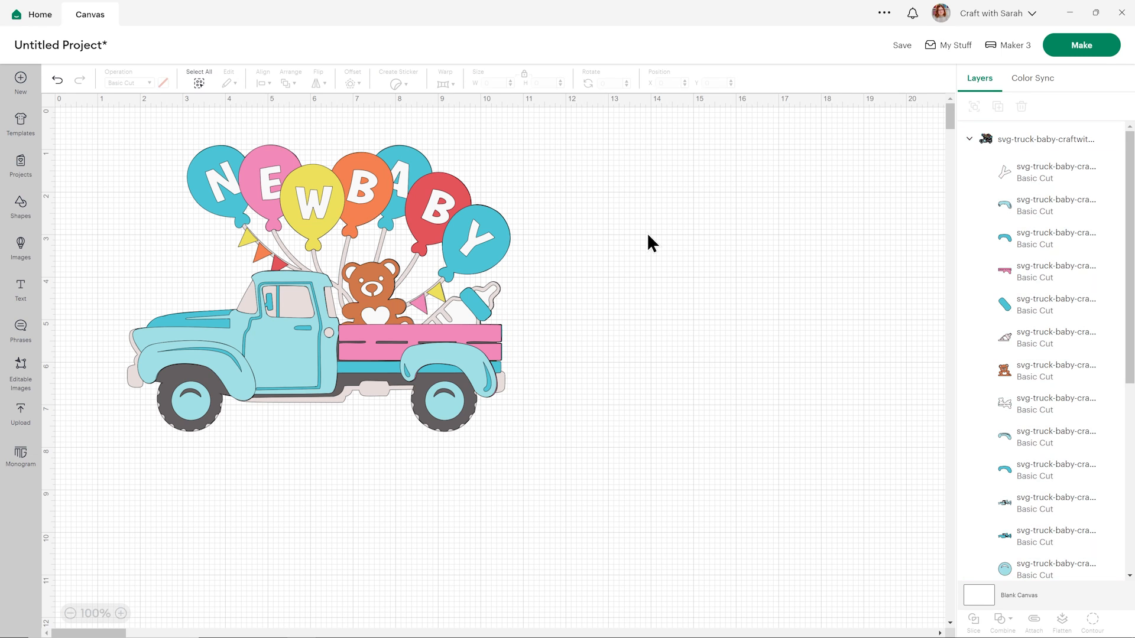
Recolour the layer holding the turquoise N and A balloons to light green.
click(443, 232)
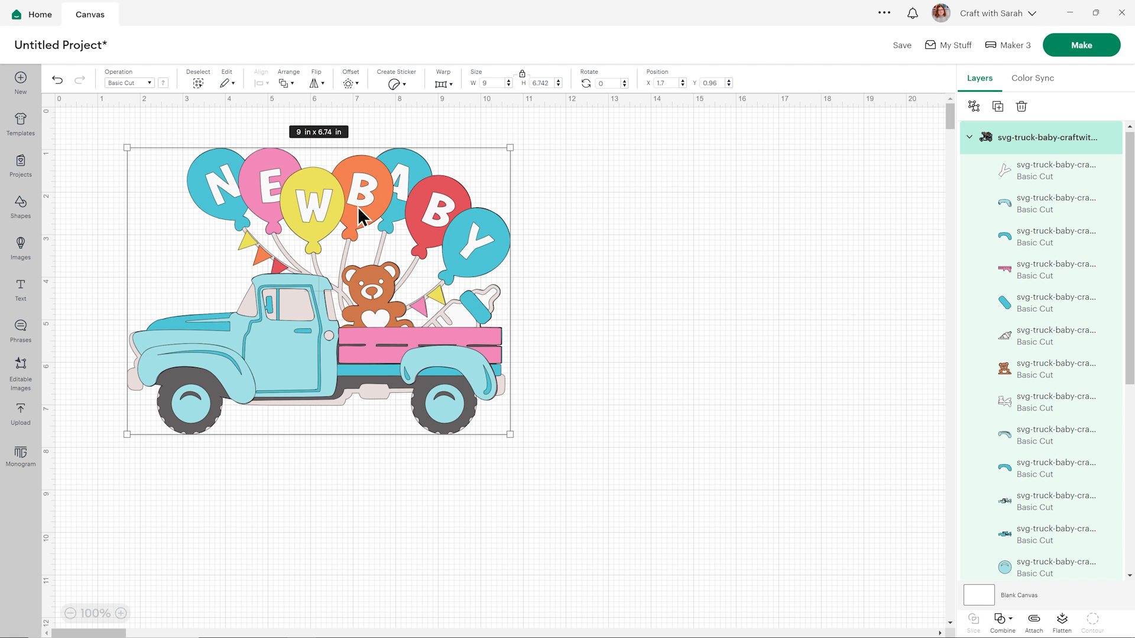
scroll(1040, 408, down, 10)
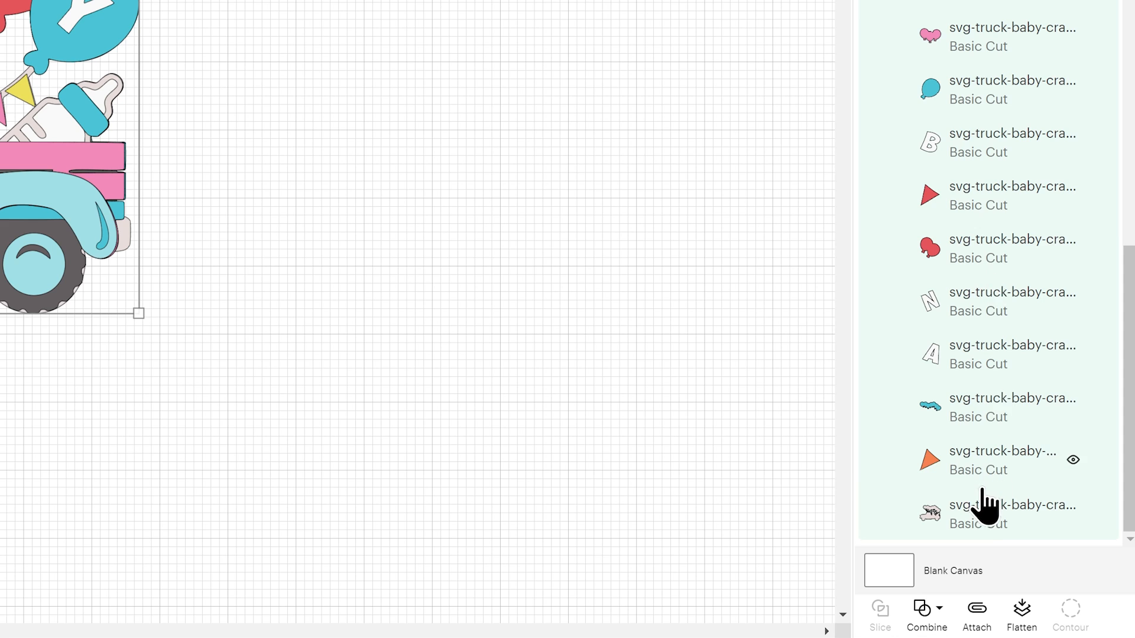
click(974, 512)
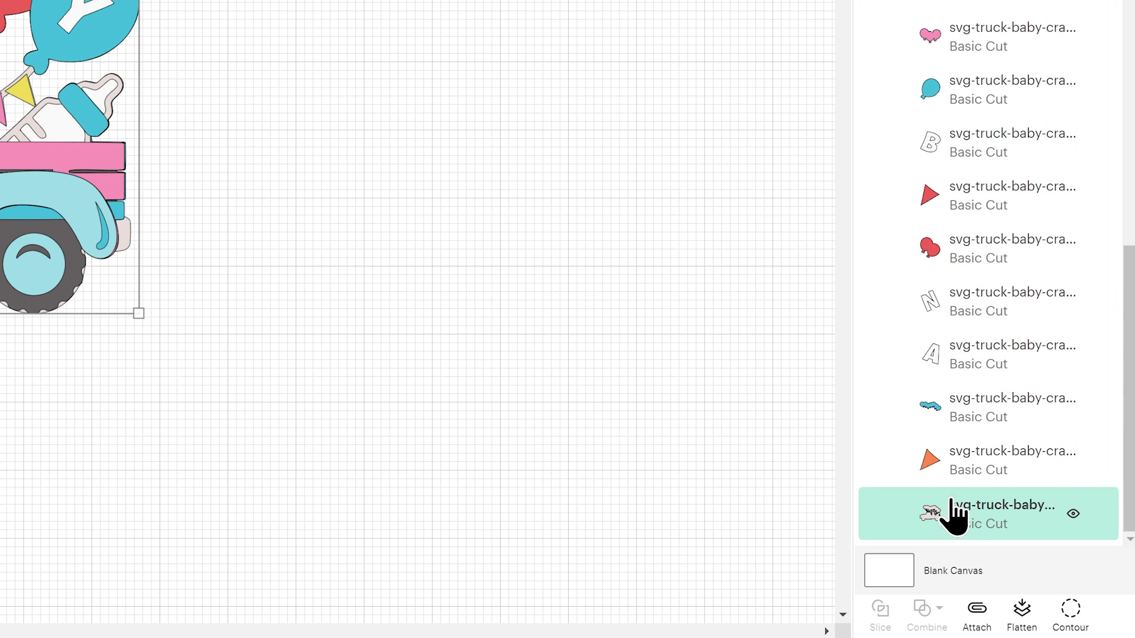
click(964, 479)
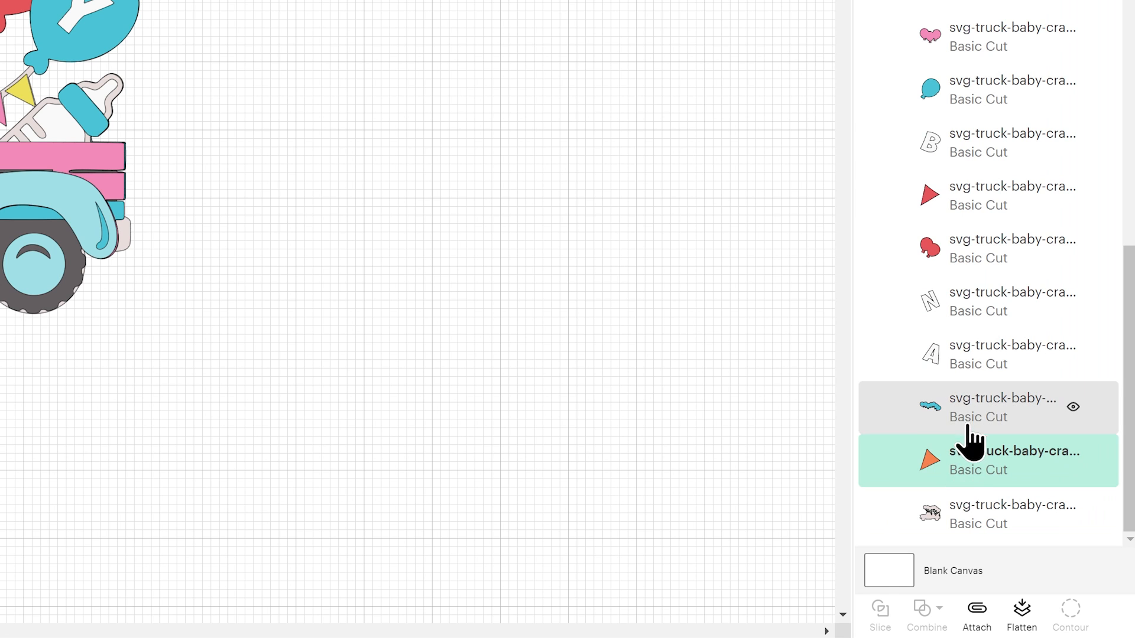
click(969, 438)
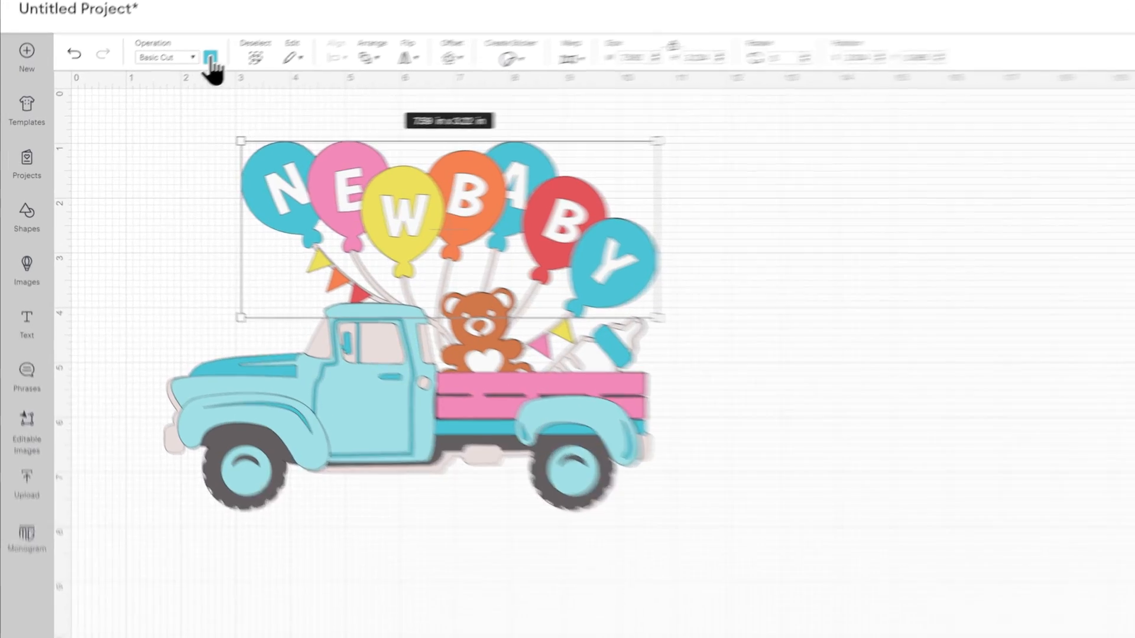
click(163, 82)
click(377, 124)
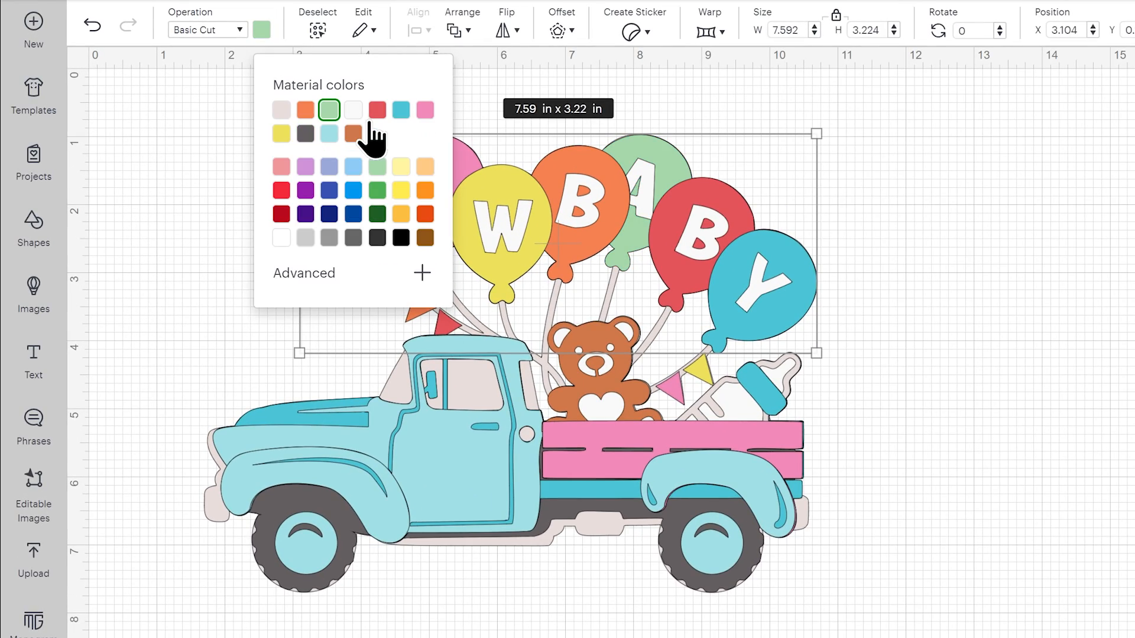
click(1001, 261)
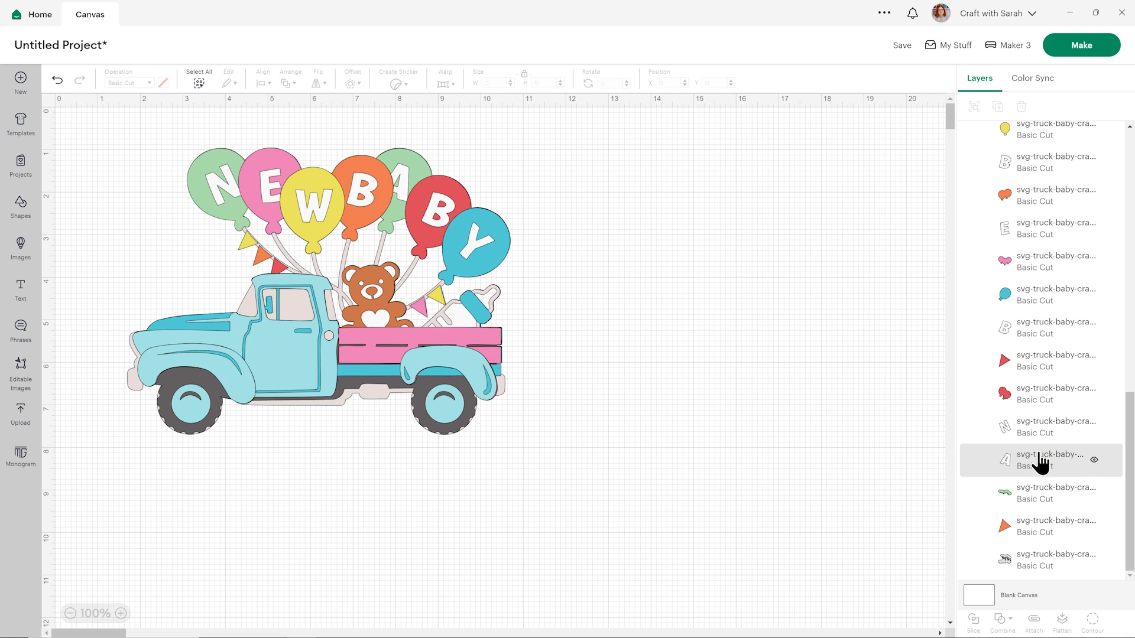
Recolour the turquoise balloon behind the letter Y to the yellow already used in the design.
click(1029, 407)
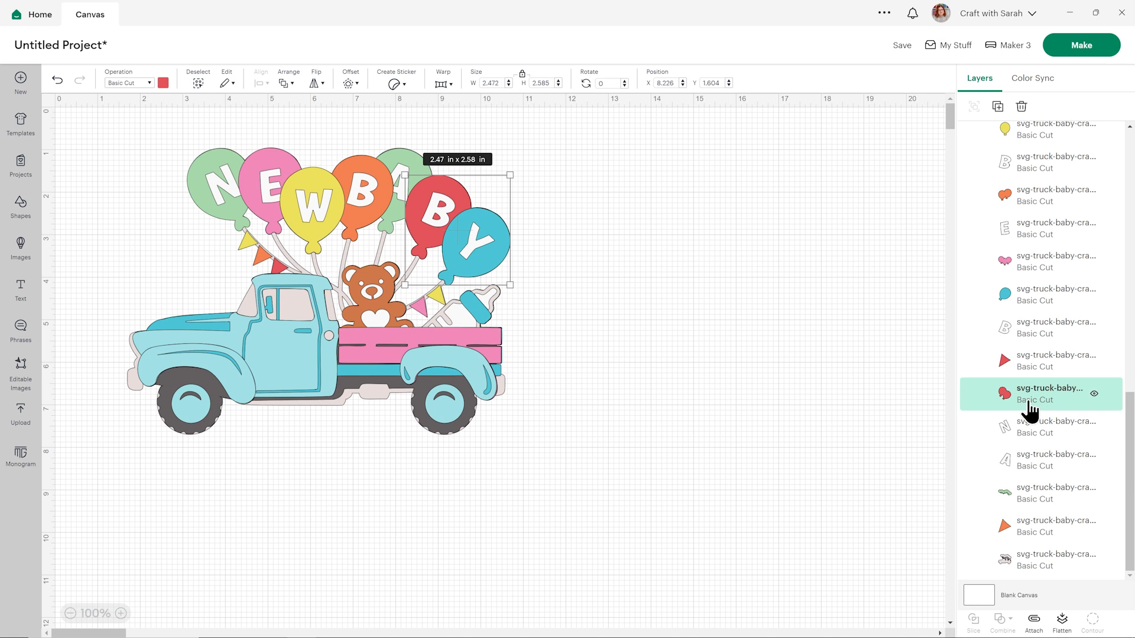
click(1032, 304)
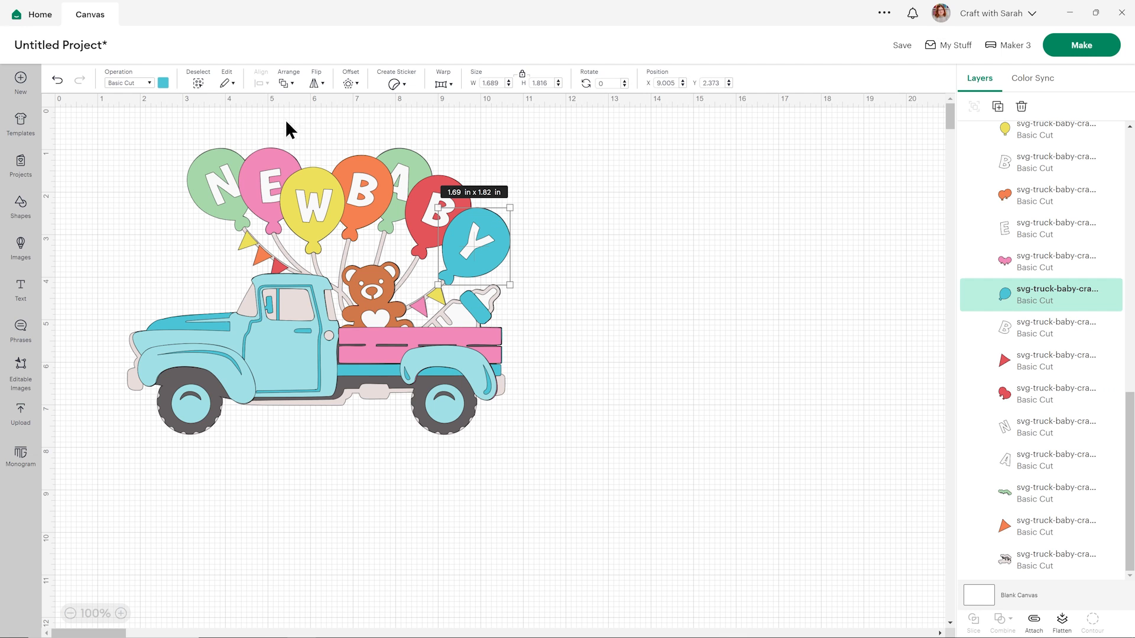
click(164, 82)
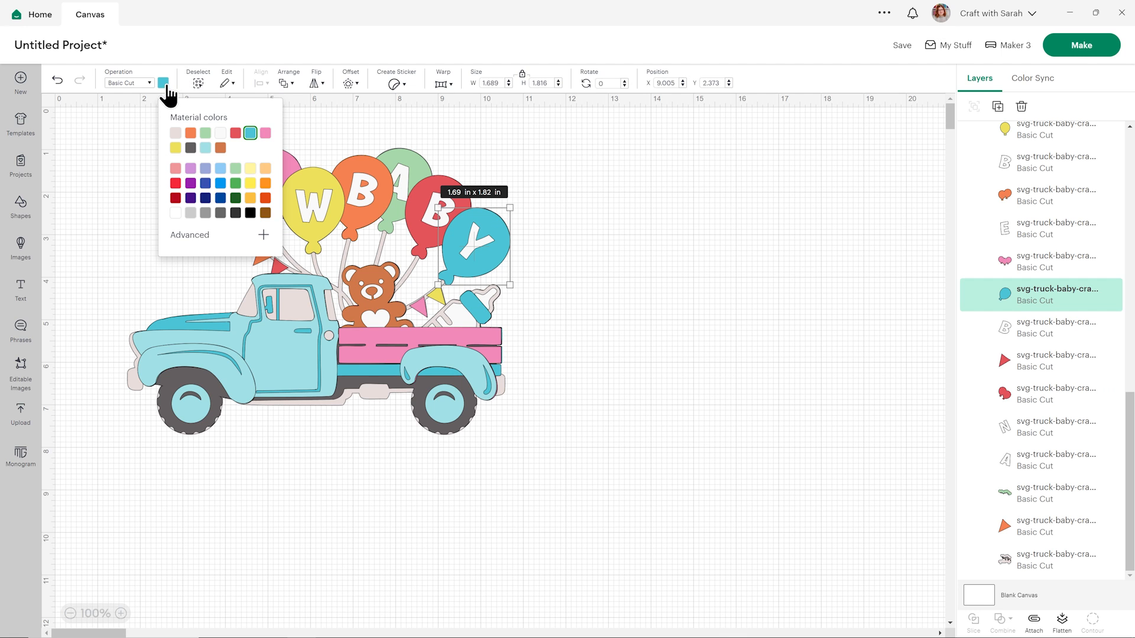
click(191, 133)
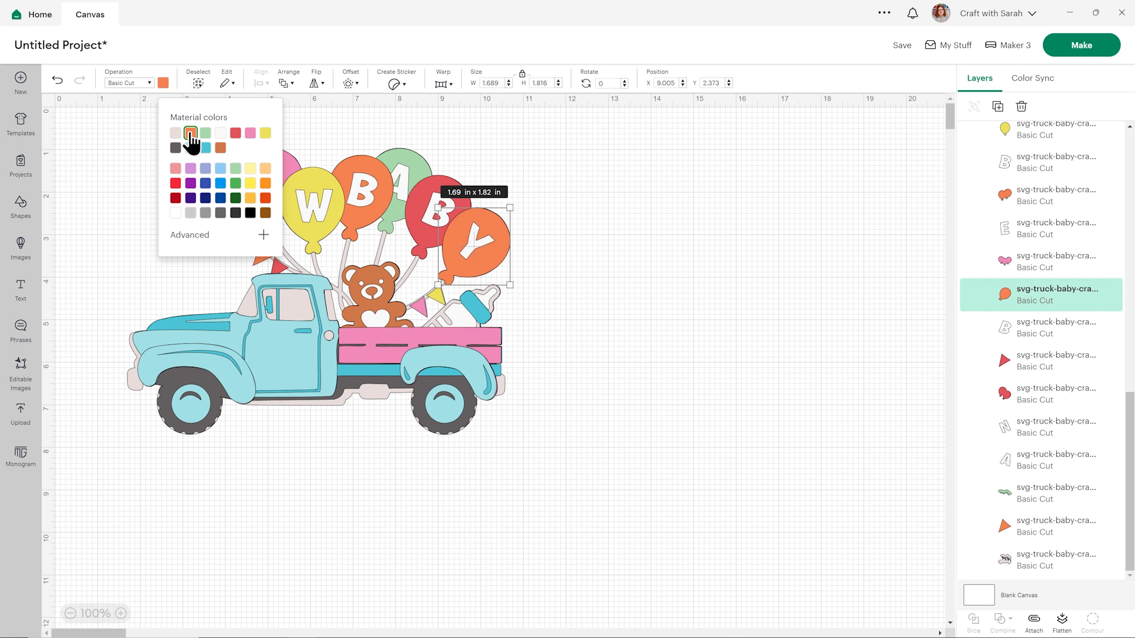
click(264, 135)
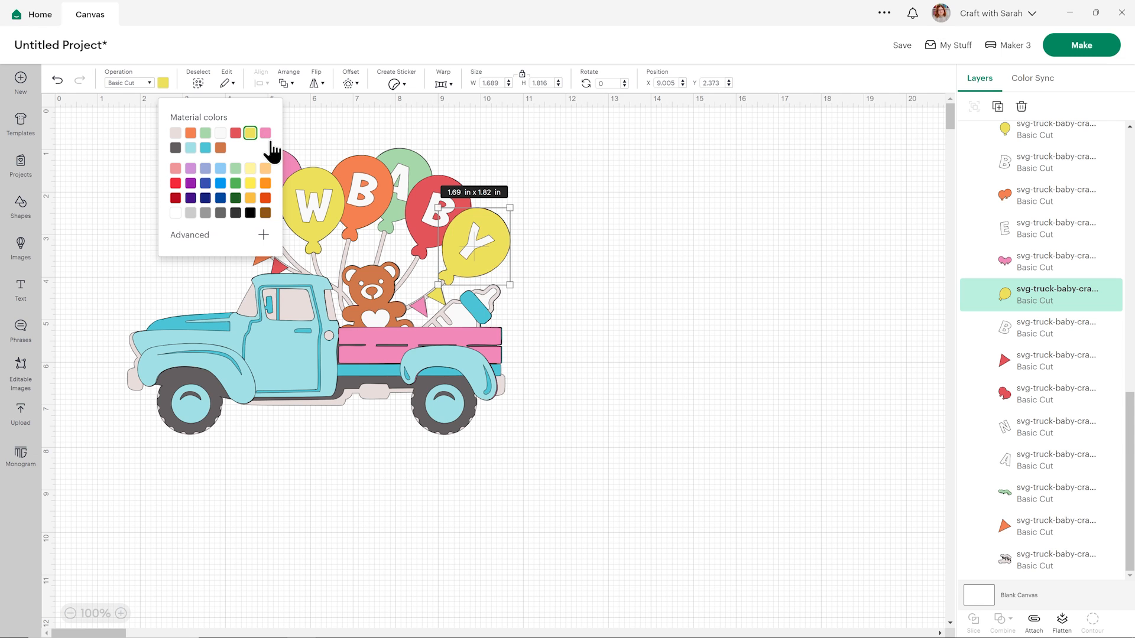
click(1032, 271)
click(668, 218)
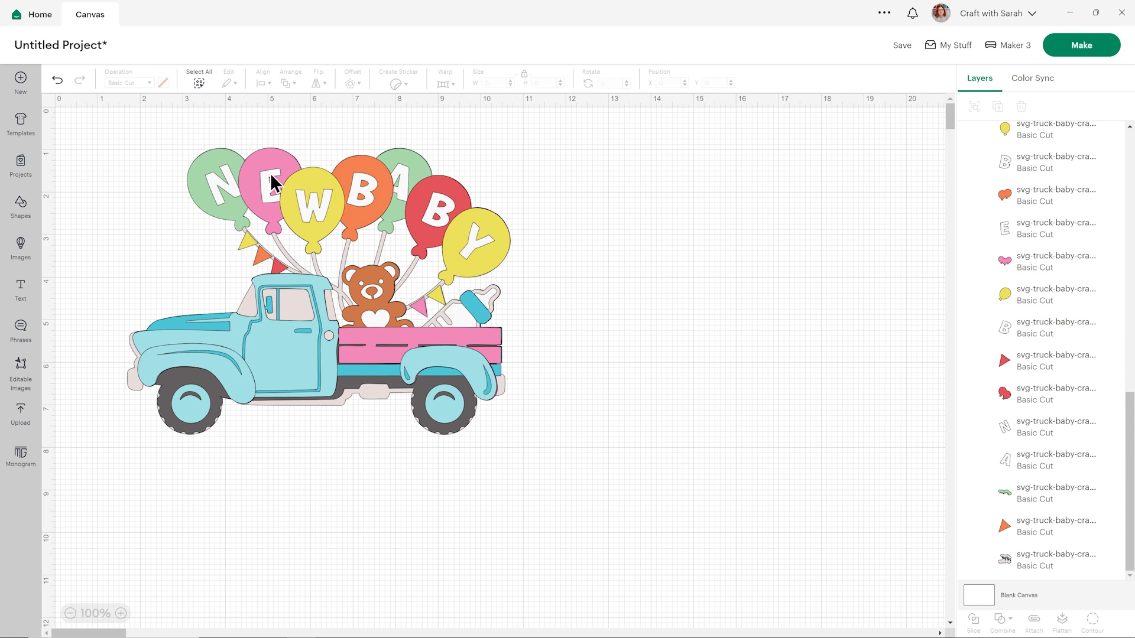
Recolour the pink balloon layer behind the letter E to the design's red.
click(1035, 273)
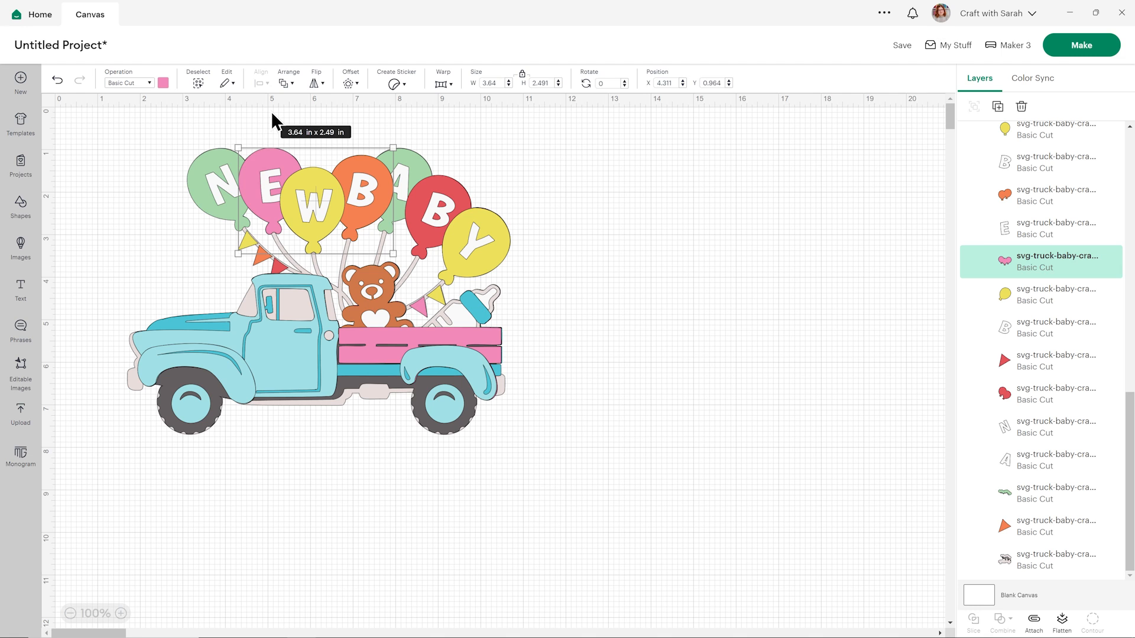
click(163, 83)
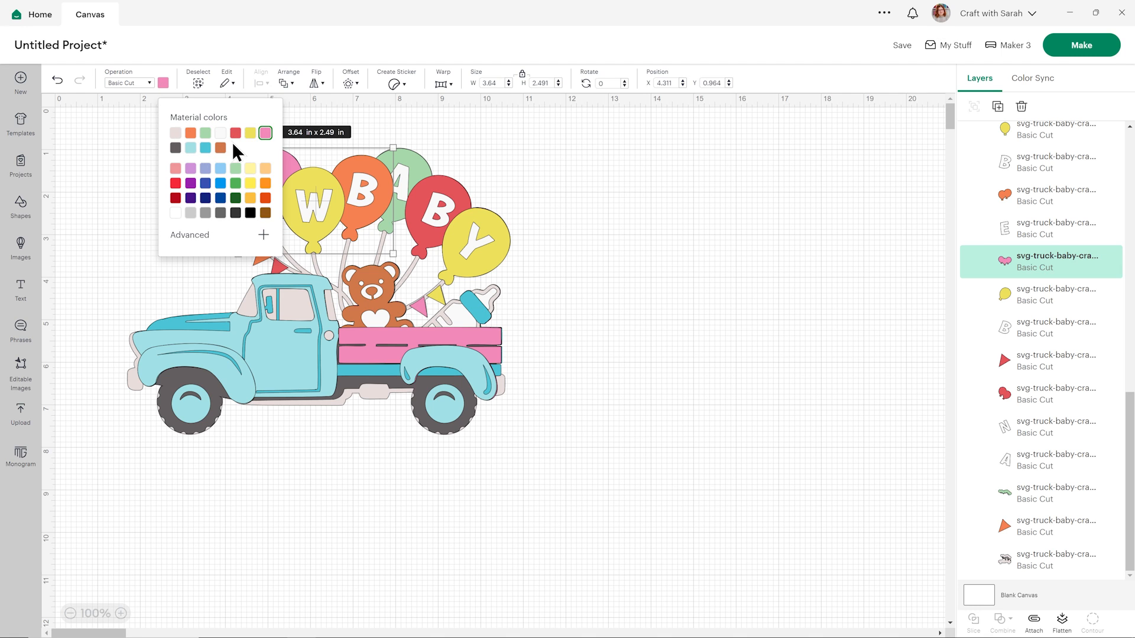
click(235, 133)
click(594, 194)
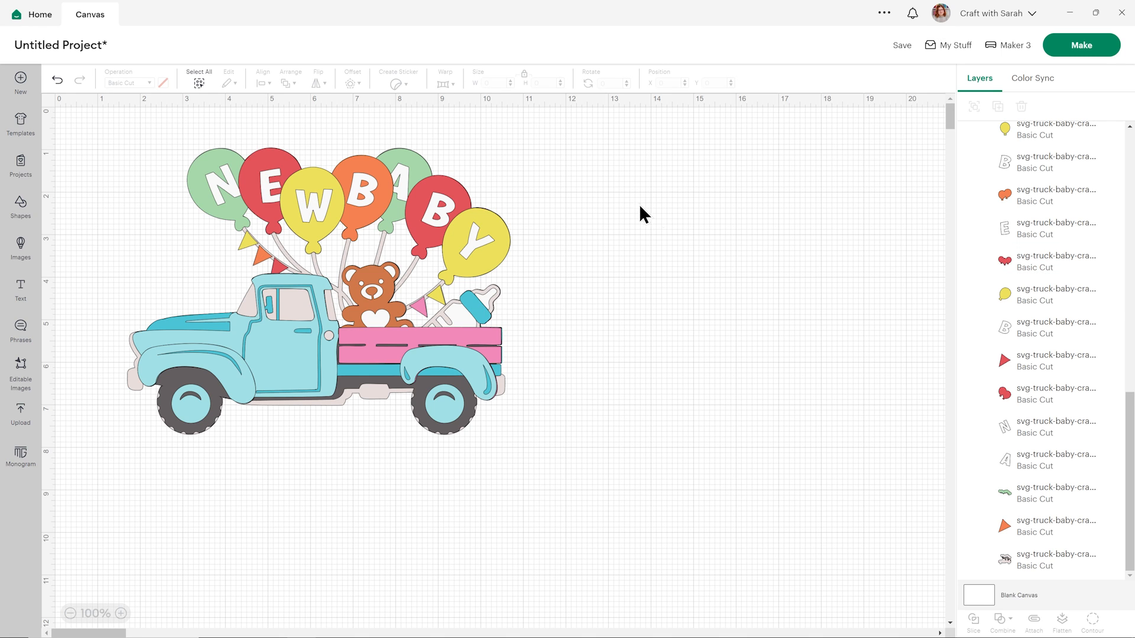
Recolour the yellow bunting flag between the bear and the baby bottle to light green.
scroll(1074, 294, up, 5)
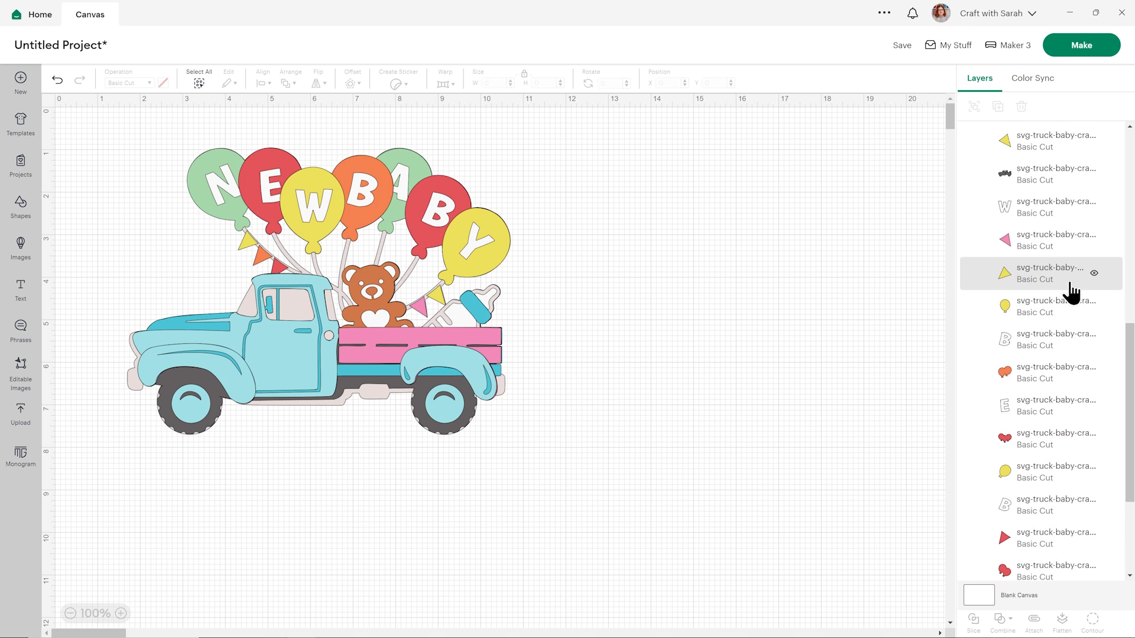
click(1061, 290)
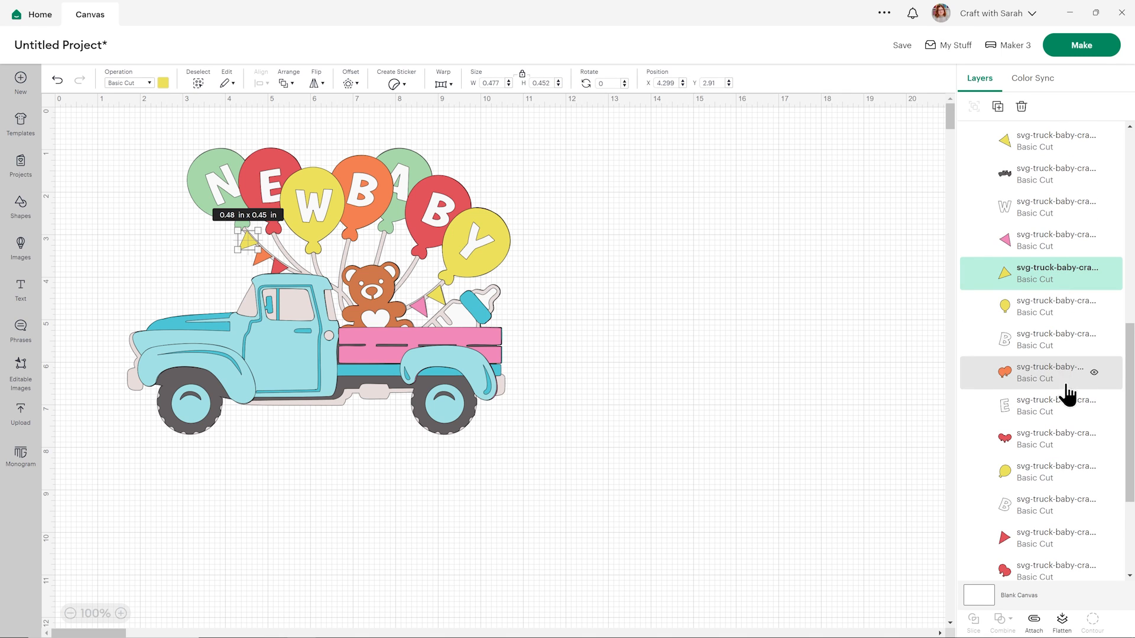
click(1007, 152)
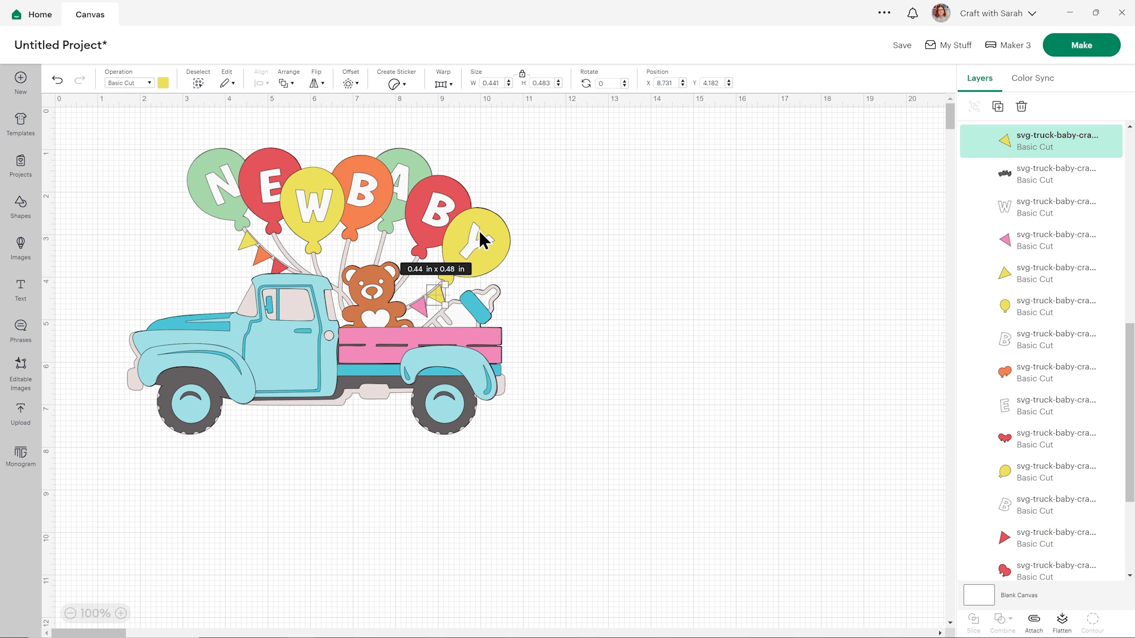
click(163, 83)
click(205, 133)
Recolour the pink bunting flag next to the bear to the design's orange.
click(981, 239)
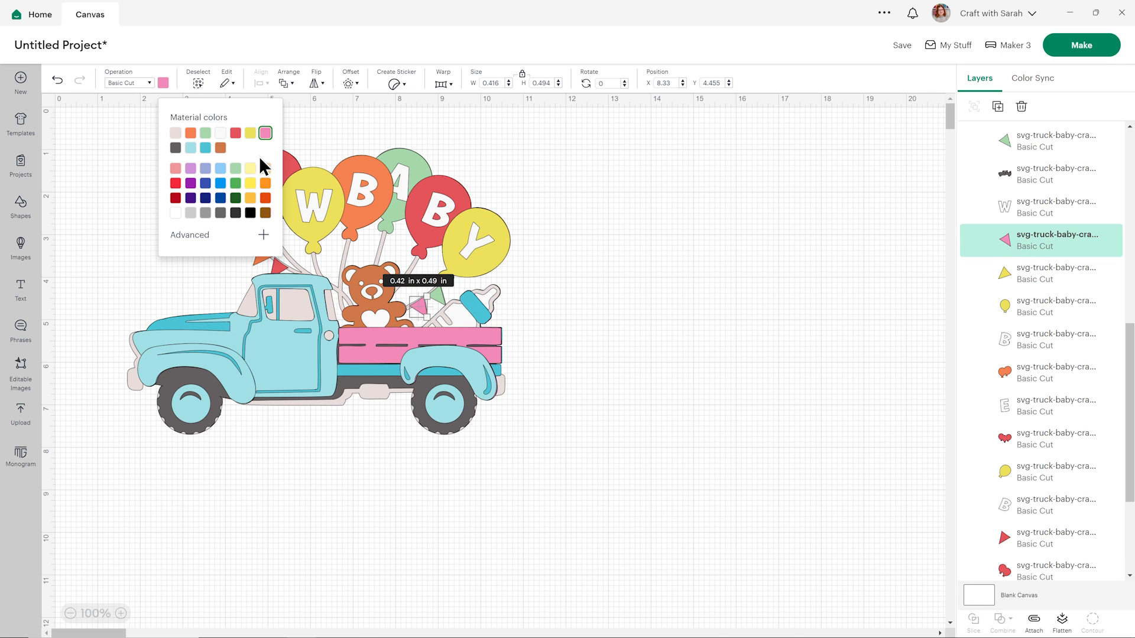
click(192, 135)
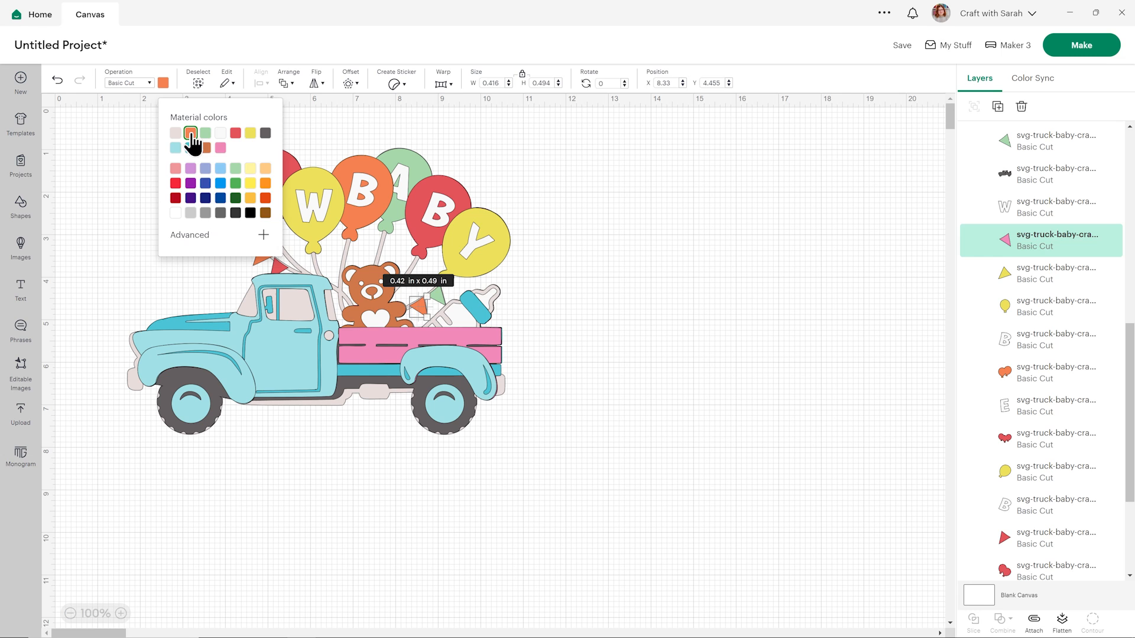
click(656, 247)
Recolour the light blue hubs of the front and rear wheels to the design's pale grey.
scroll(1100, 322, up, 5)
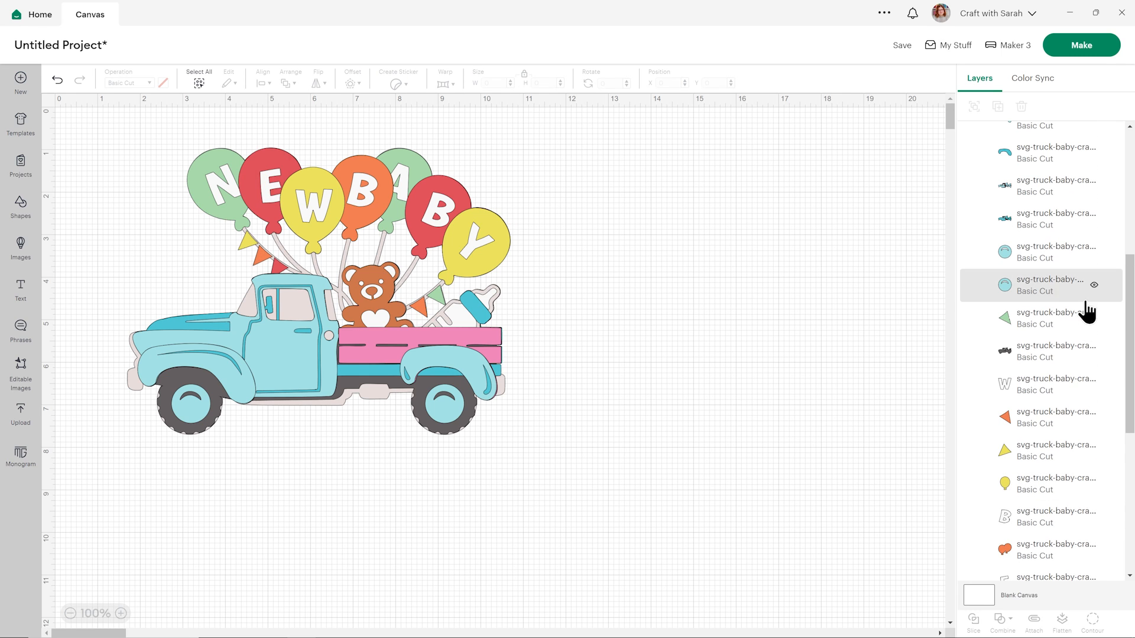
click(1054, 296)
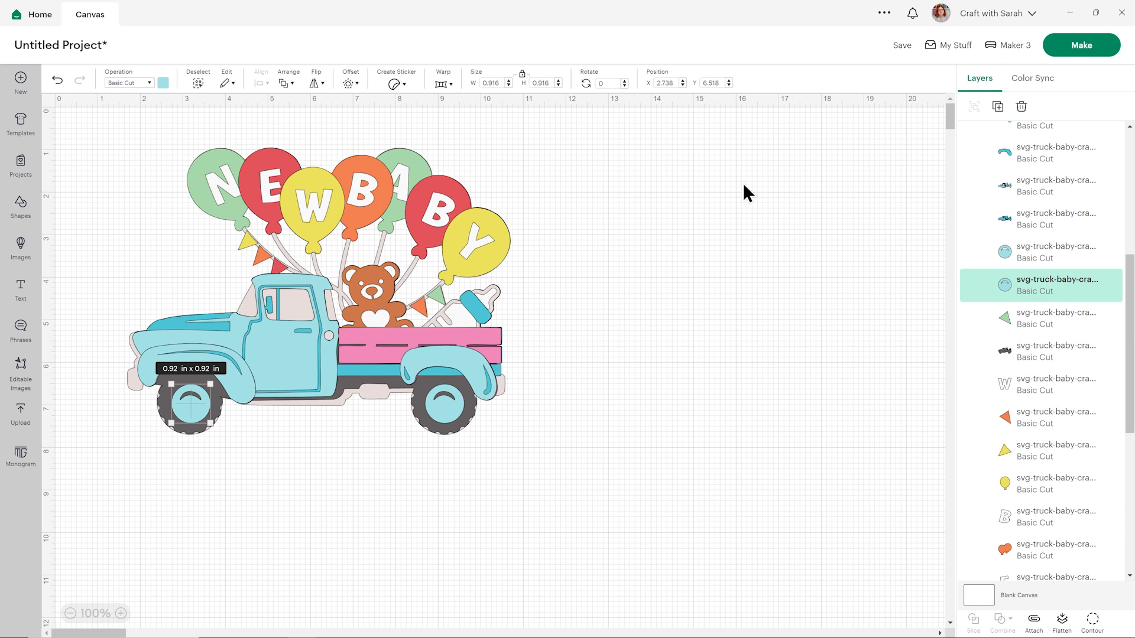
click(163, 83)
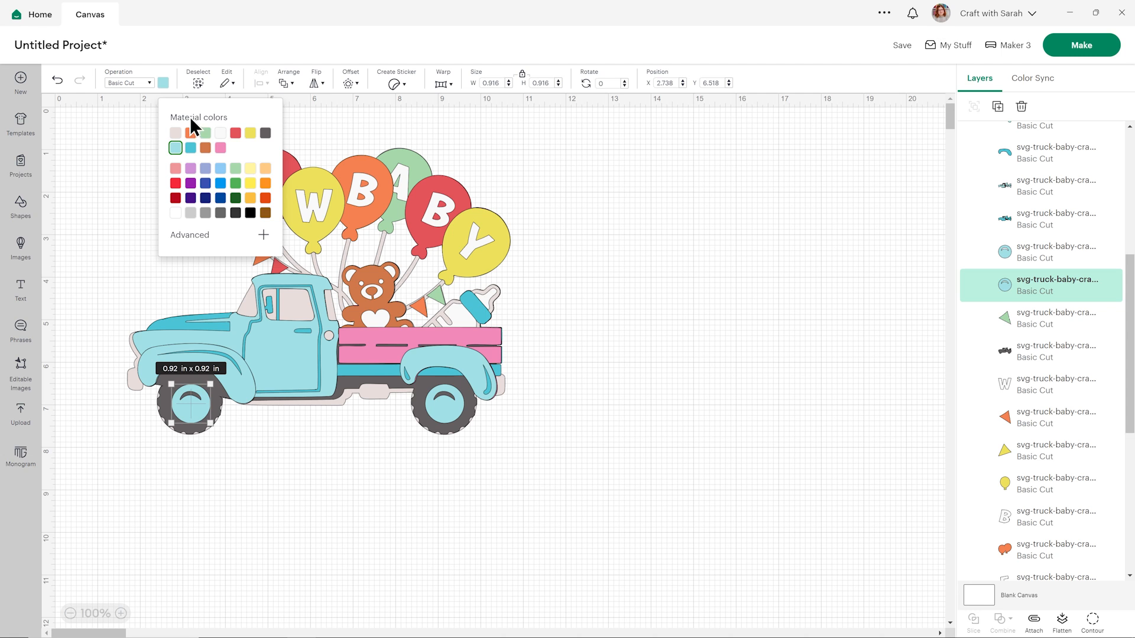
click(232, 133)
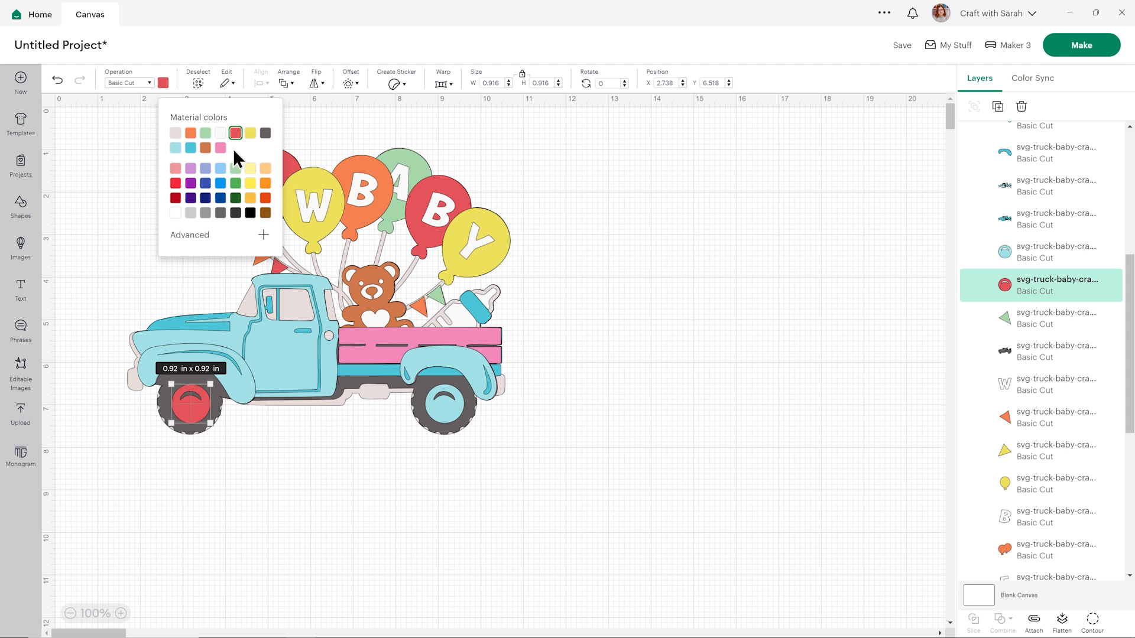
click(176, 133)
click(983, 256)
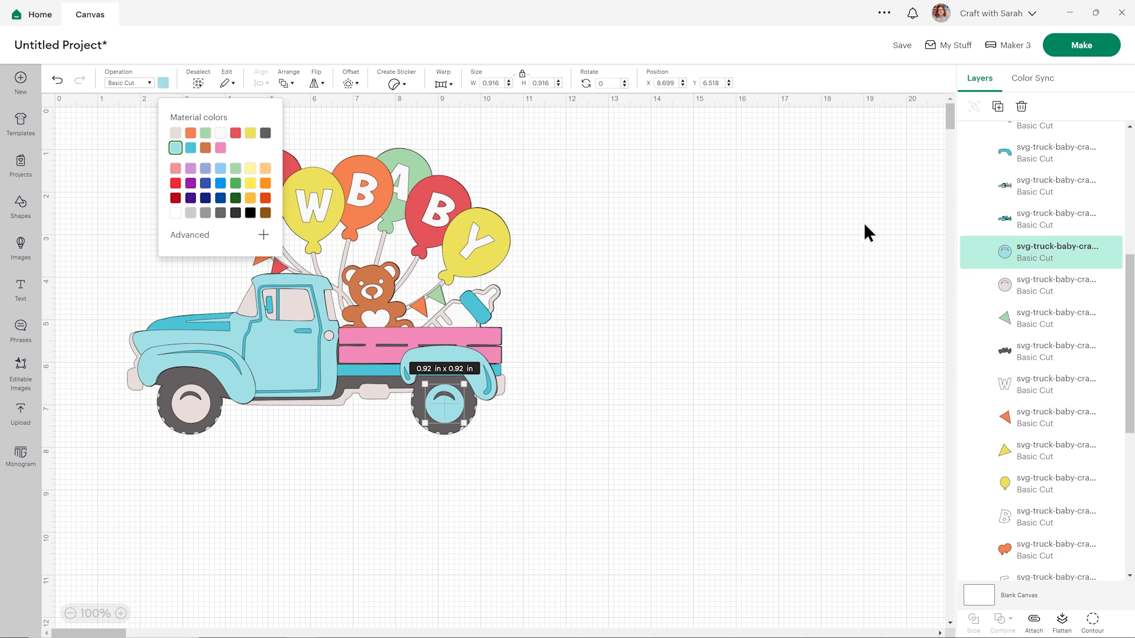
click(175, 133)
Use Color Sync to move the light blue #A2DFE6 truck layers into the red #E25959 group.
click(1011, 227)
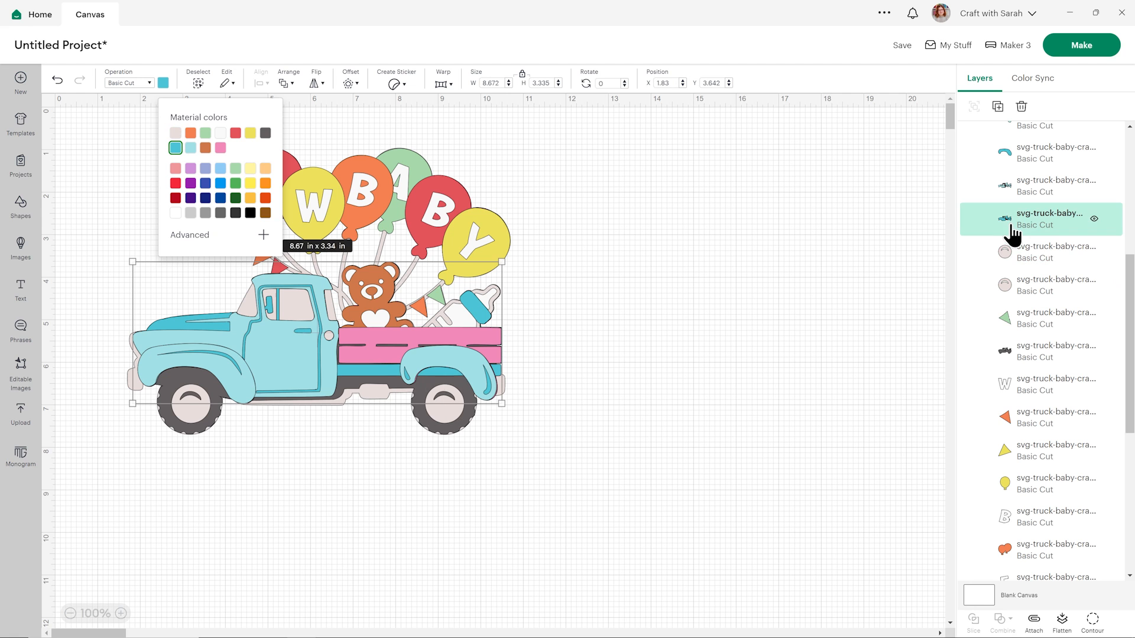
scroll(1043, 231, up, 3)
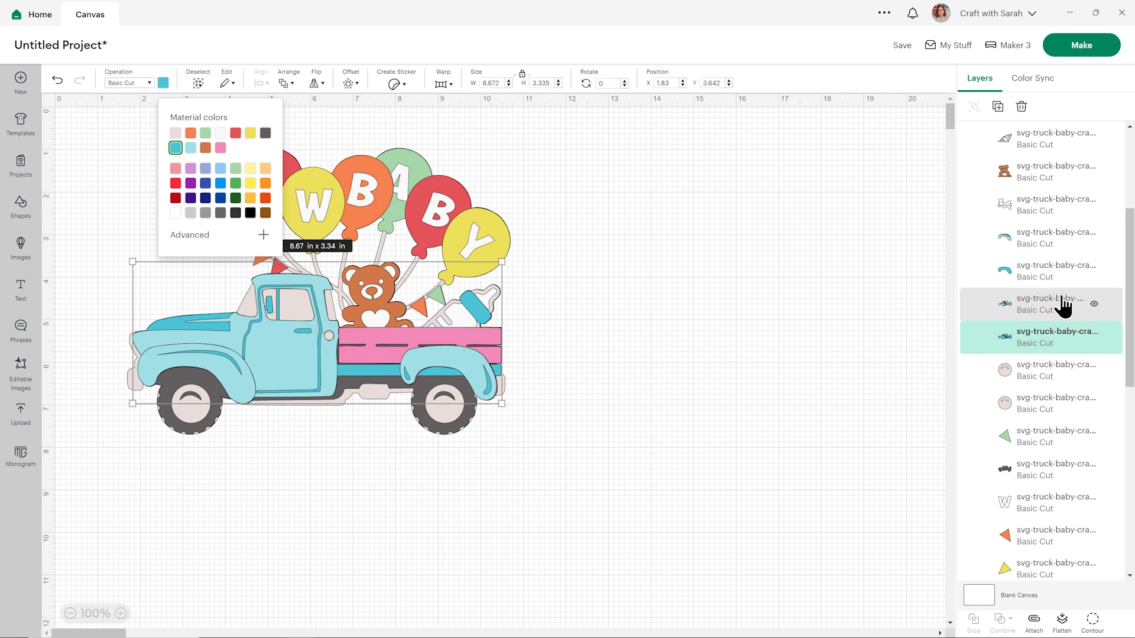
scroll(1054, 314, up, 2)
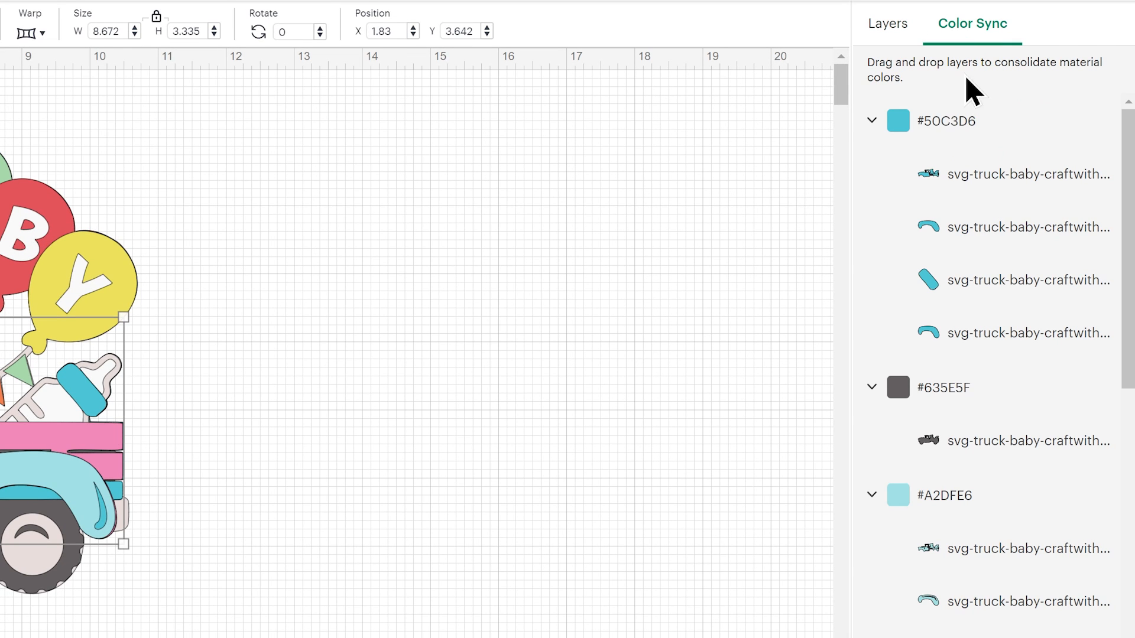
click(871, 124)
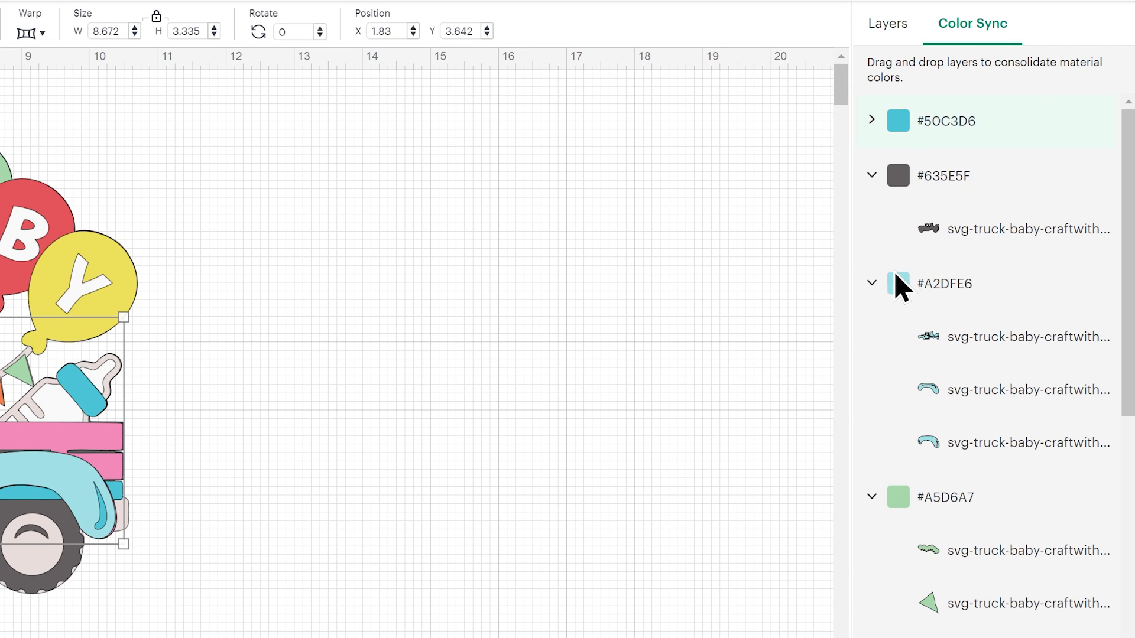
click(873, 284)
click(874, 355)
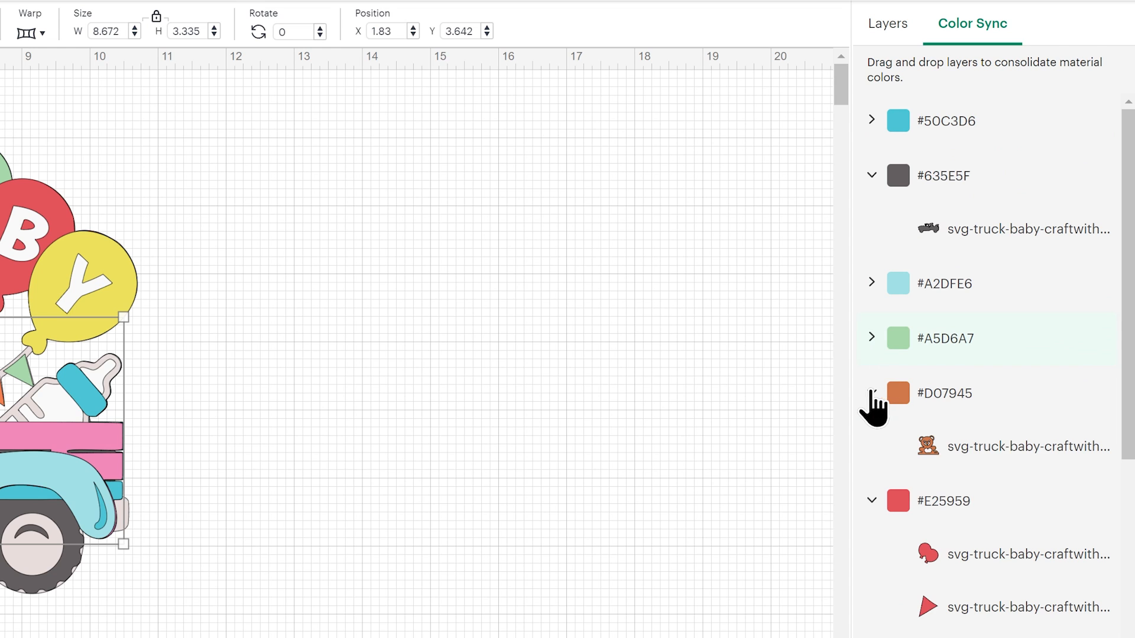
click(870, 394)
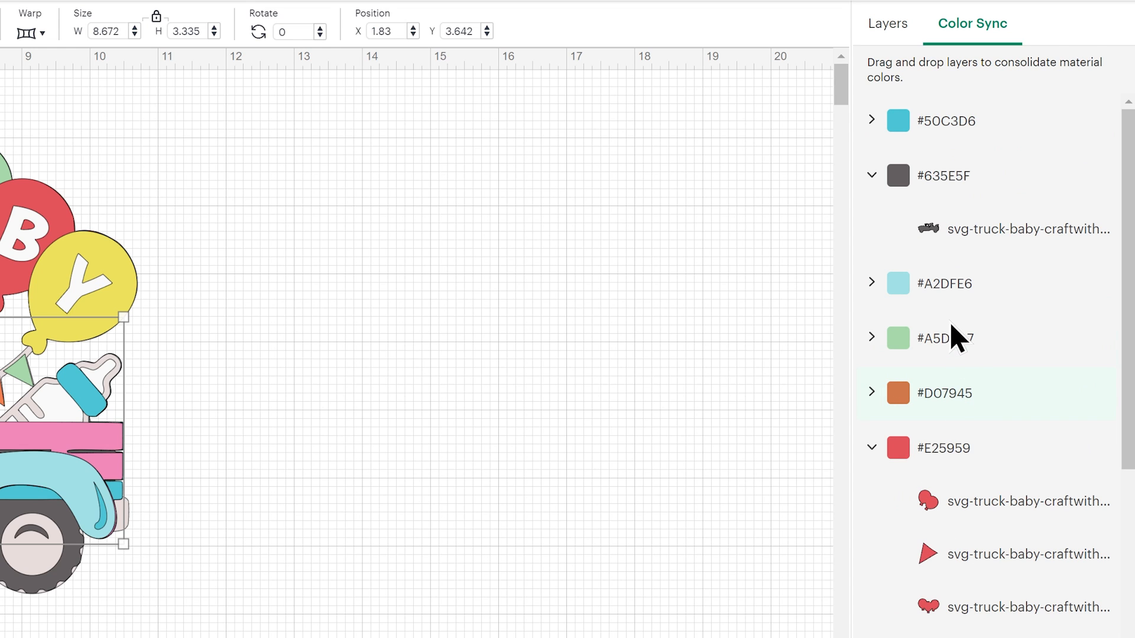
drag(920, 280, 995, 465)
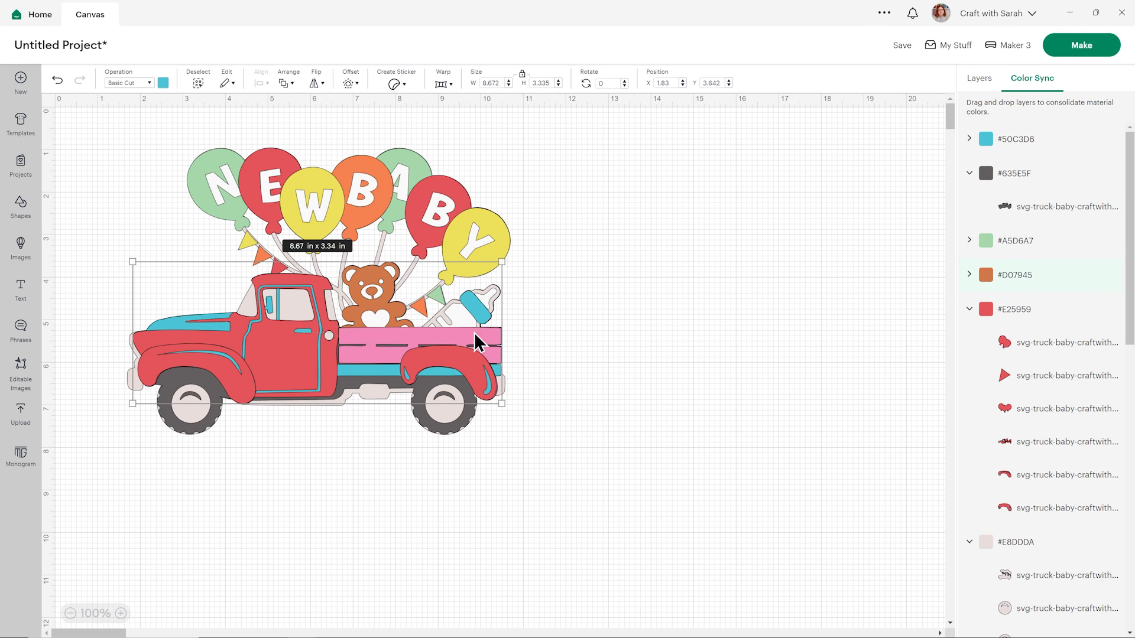
Recolour the rear fender's turquoise shading to dark red #B71B1B and sync the remaining #50C3D6 layers to that colour.
click(980, 83)
click(1011, 239)
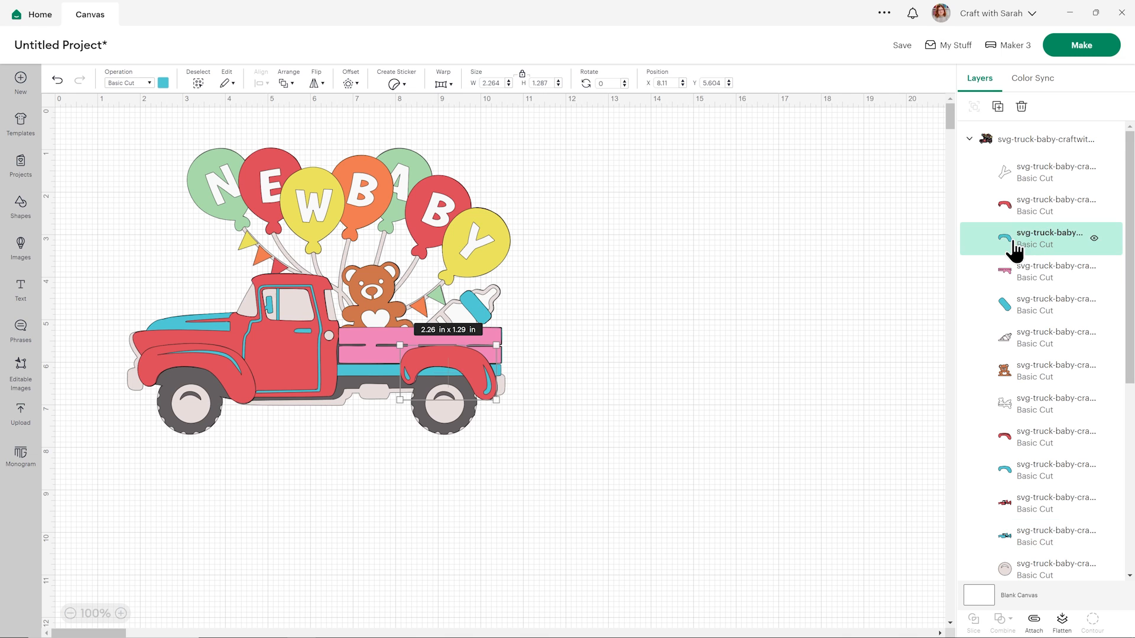
click(164, 82)
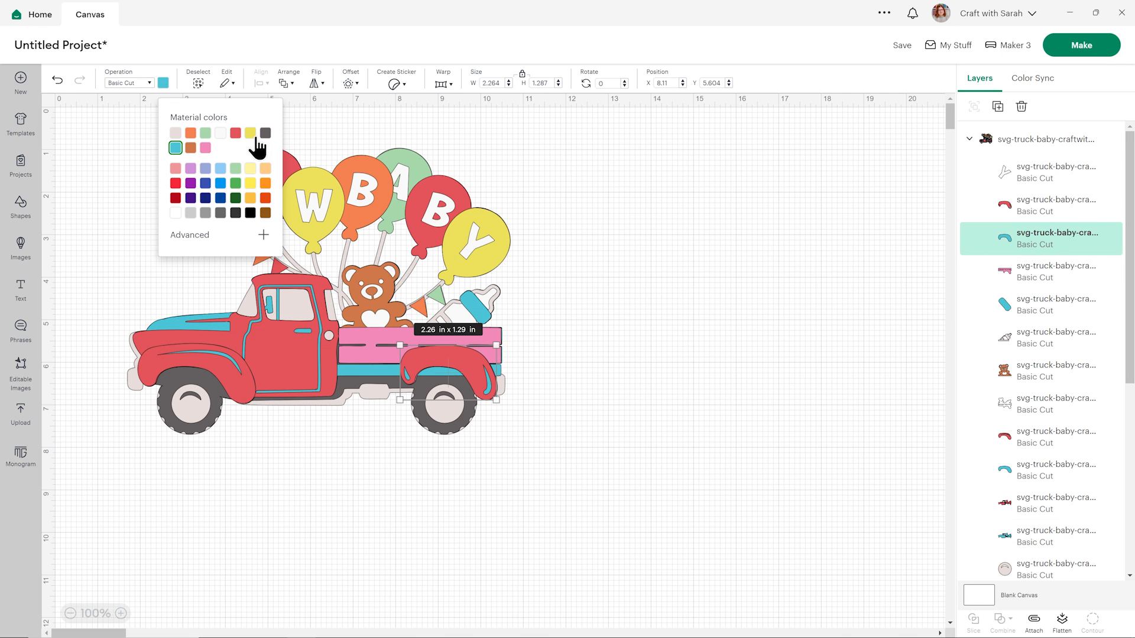
click(176, 198)
click(701, 270)
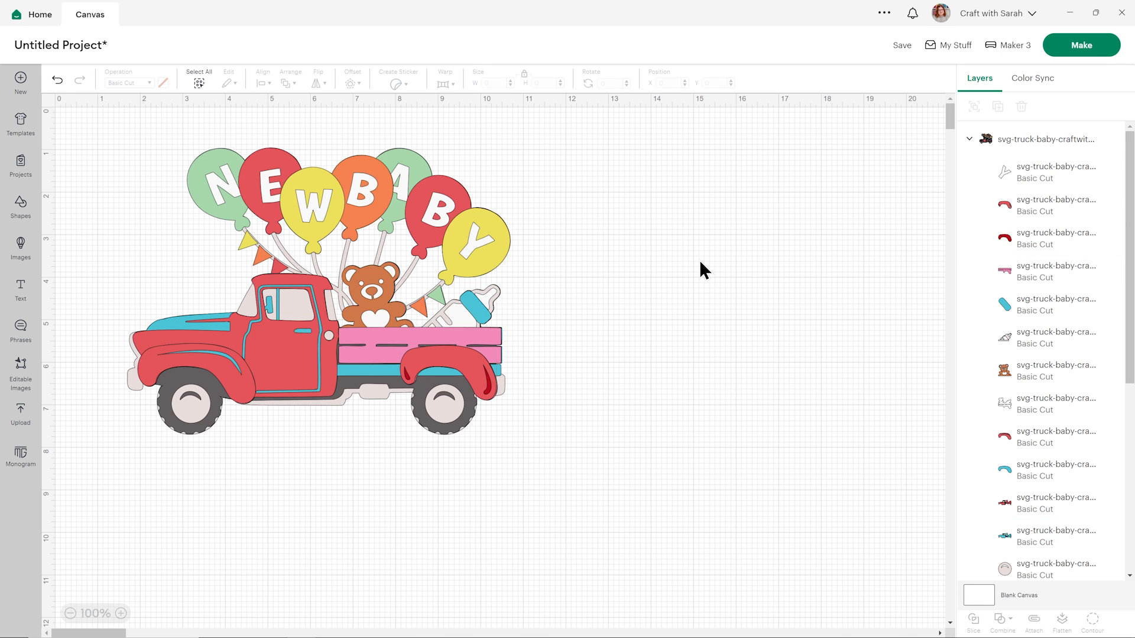
click(1030, 83)
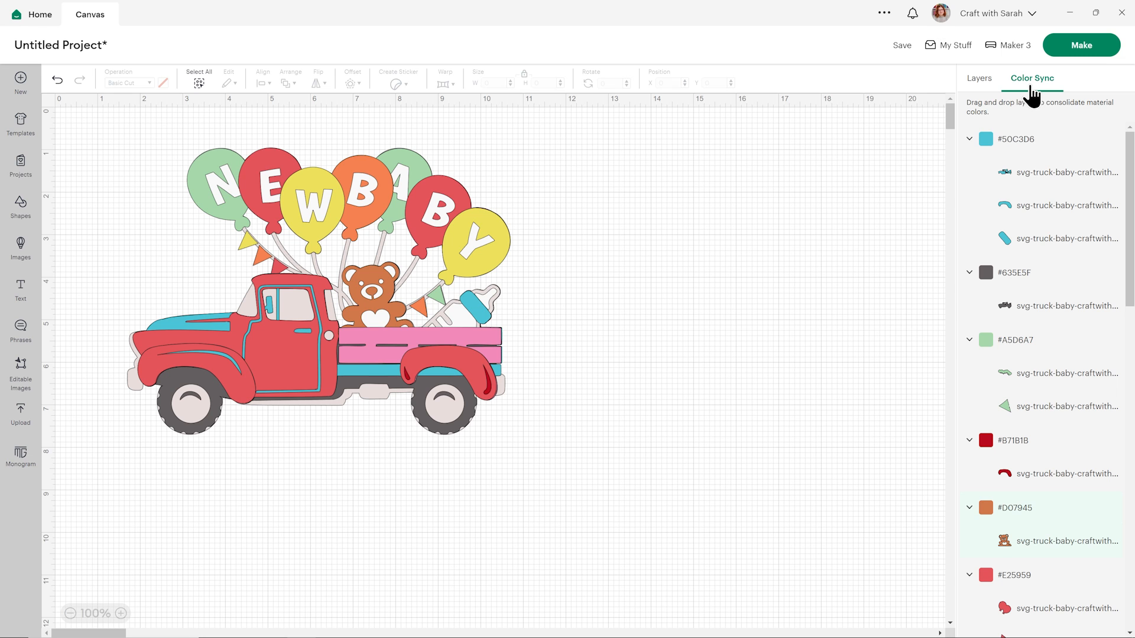
drag(997, 138, 1055, 324)
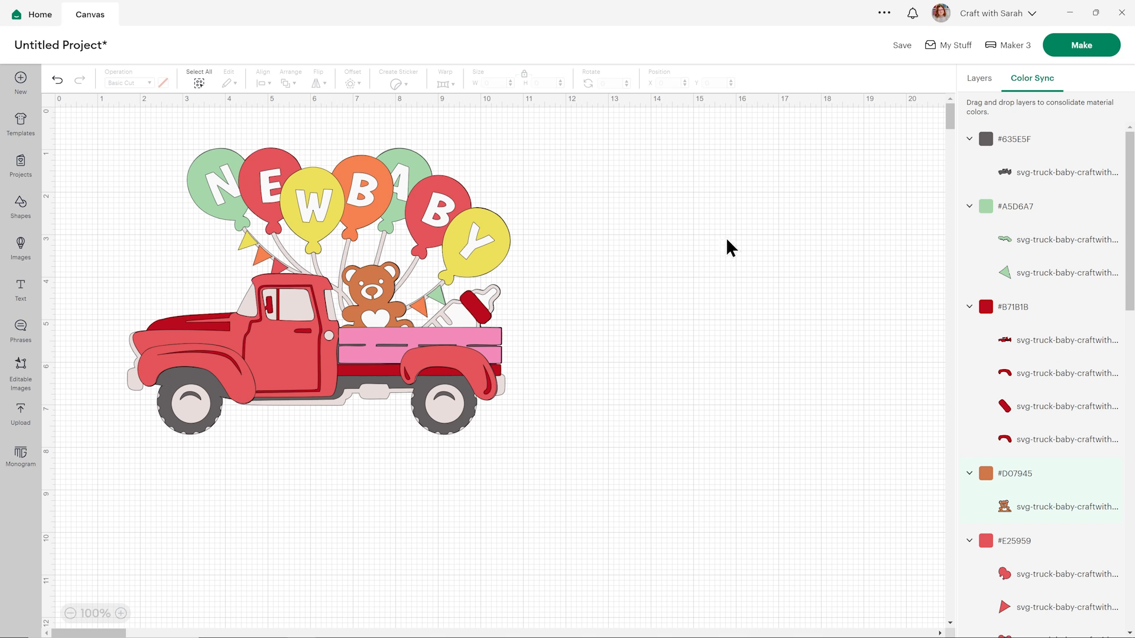
Recolour the pink truck bed planks to dark brown.
click(981, 81)
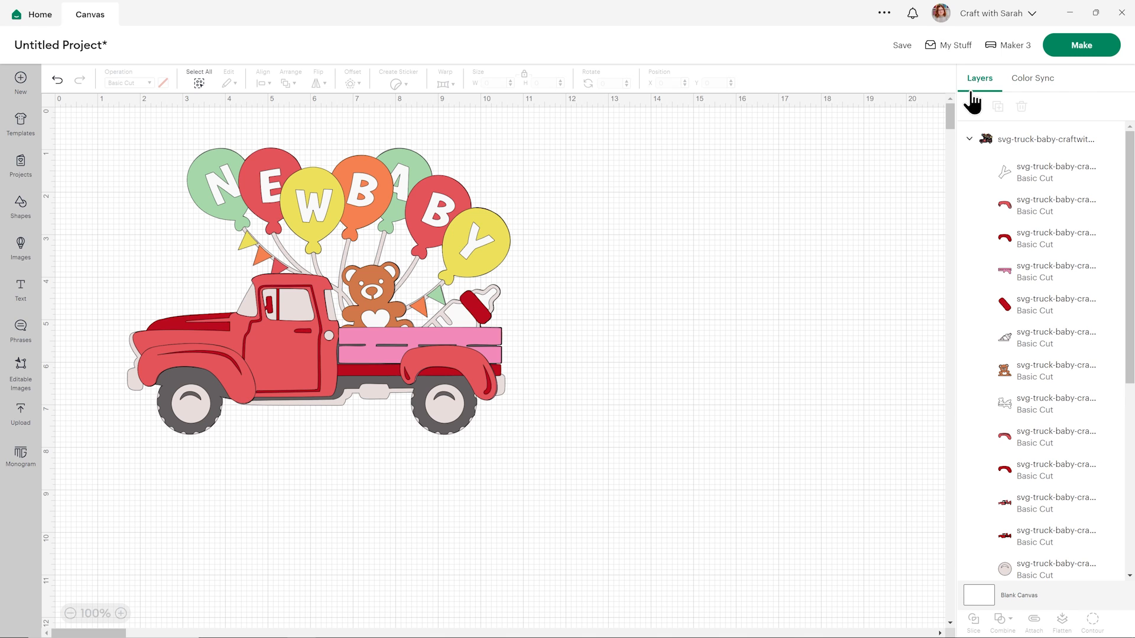
click(1034, 276)
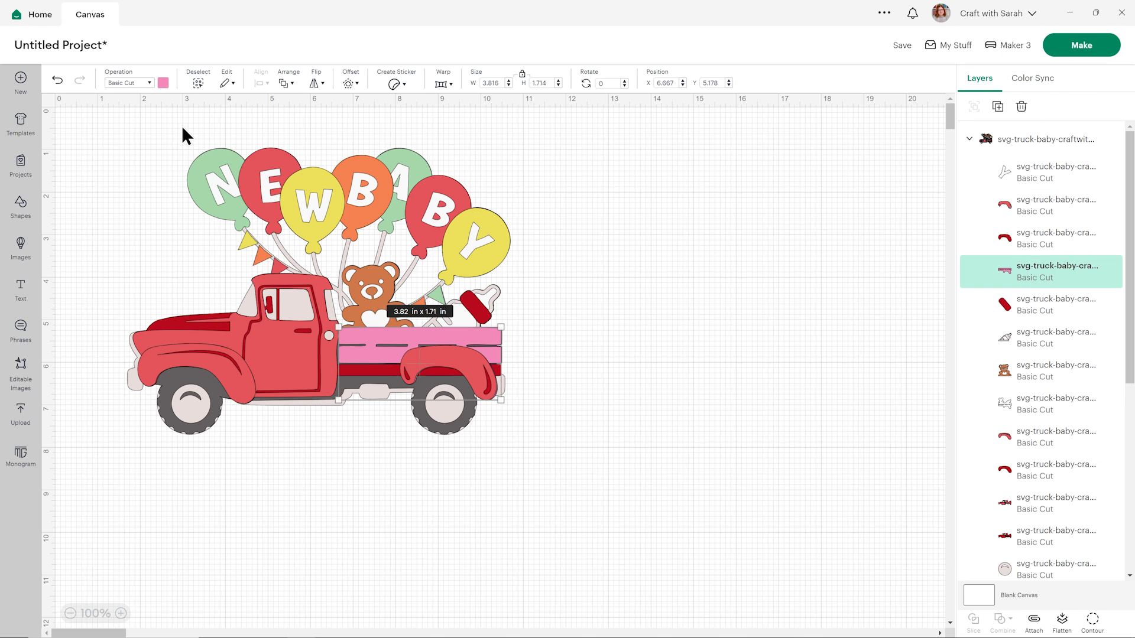
click(163, 83)
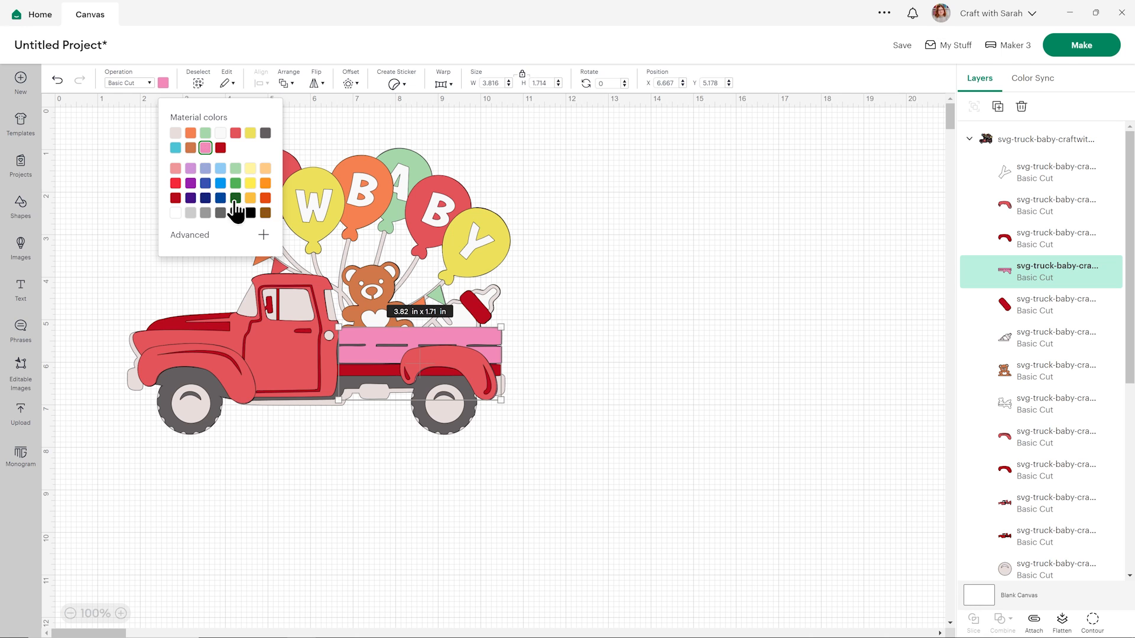
click(264, 212)
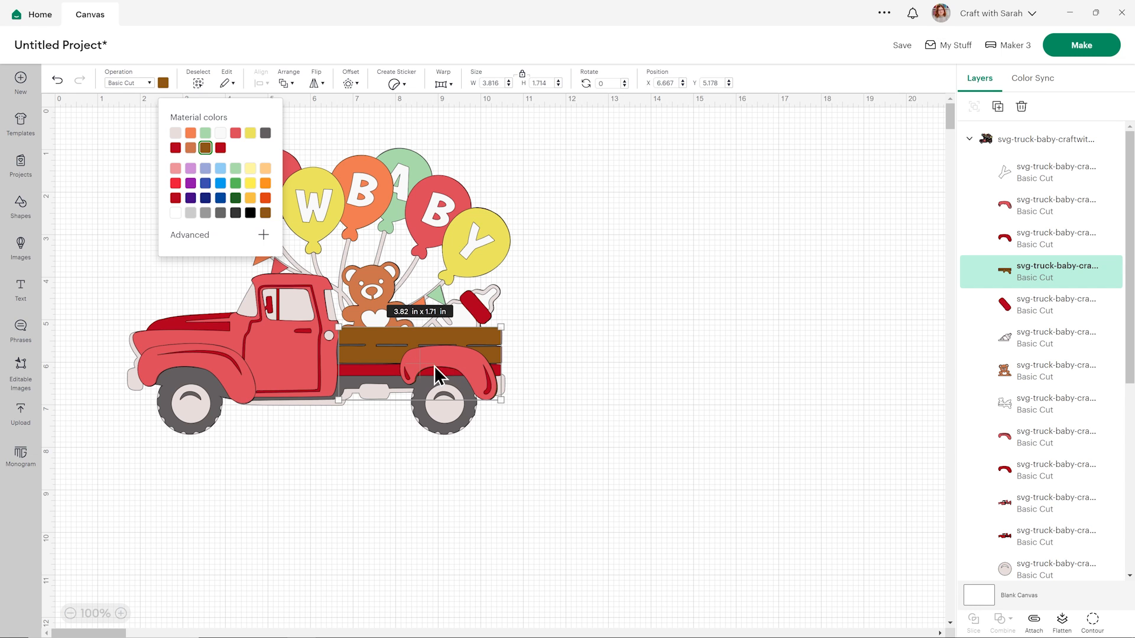
click(682, 313)
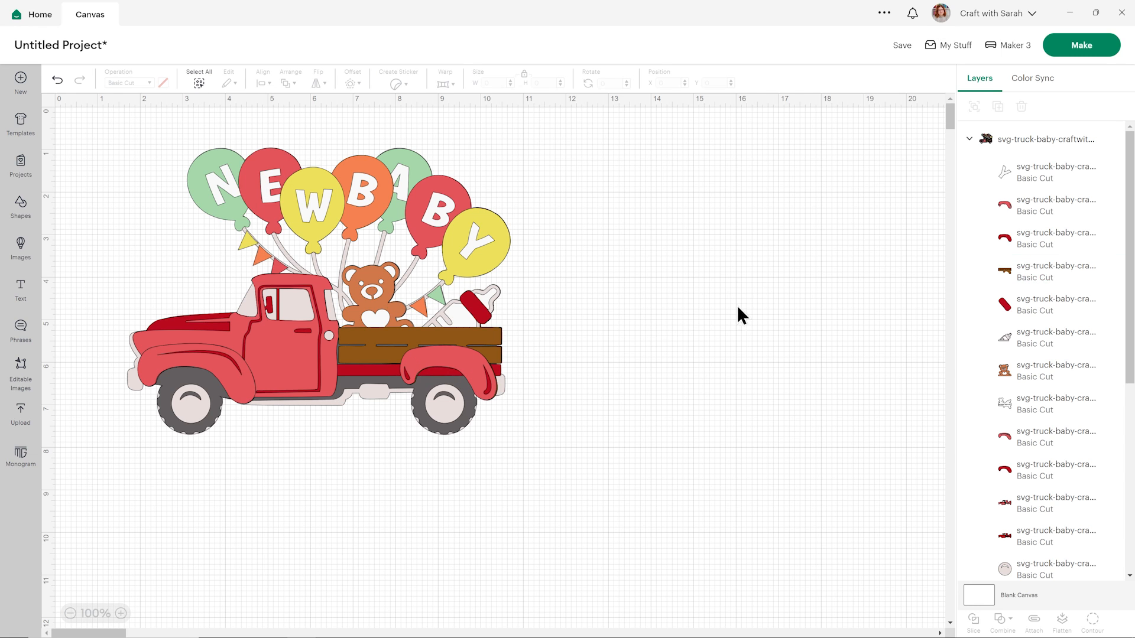
Recolour the dark red ring of the baby bottle to the design's orange.
click(980, 310)
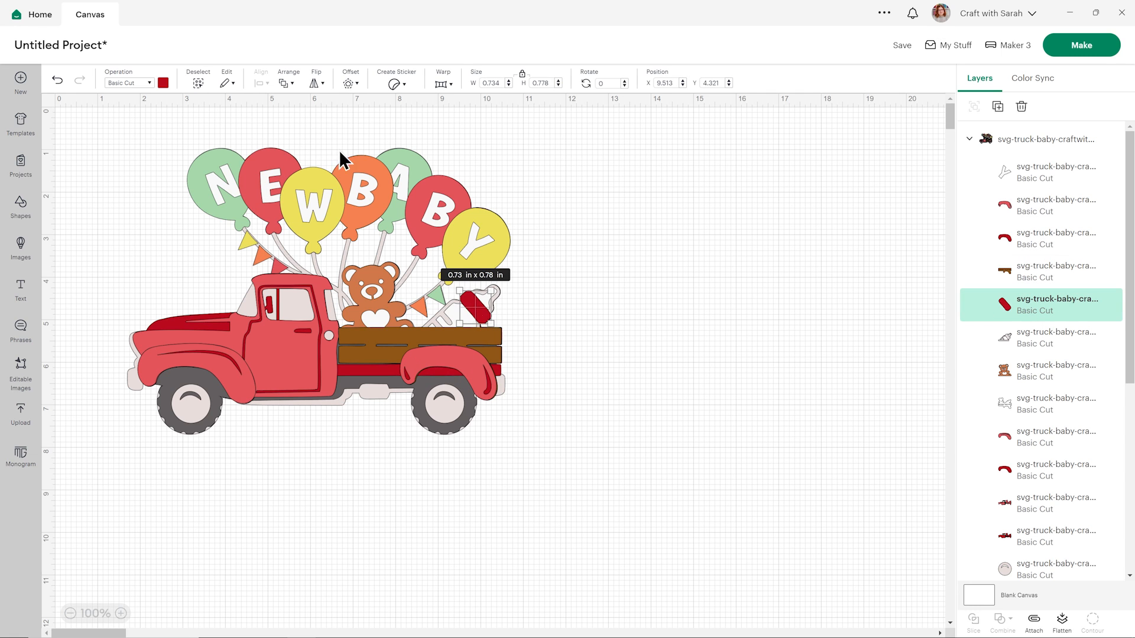
click(164, 82)
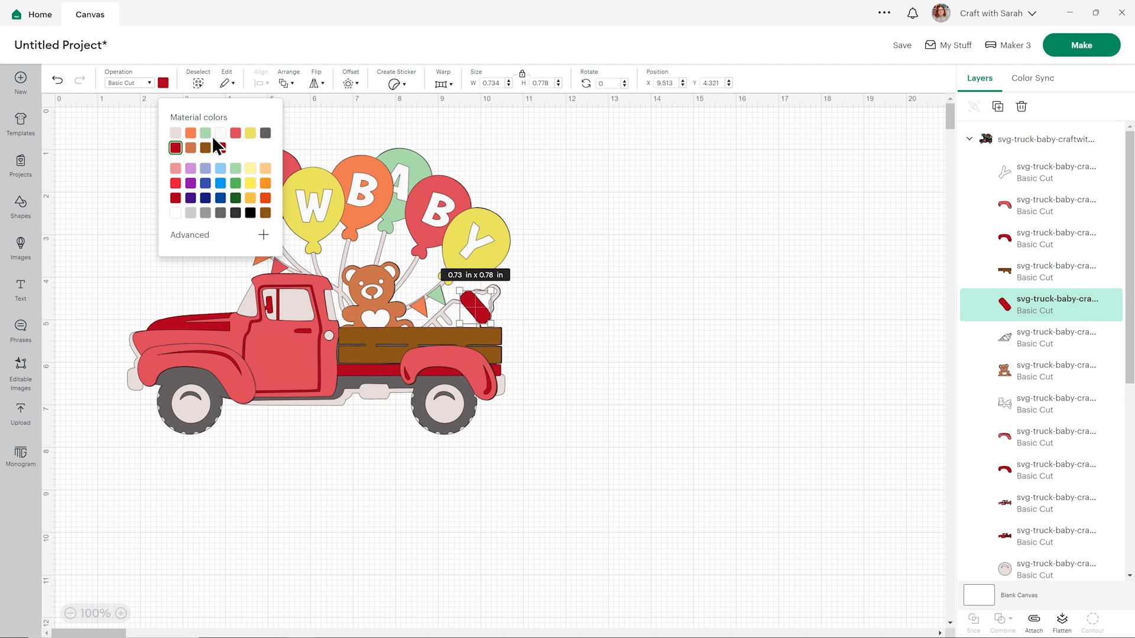
click(190, 132)
click(625, 221)
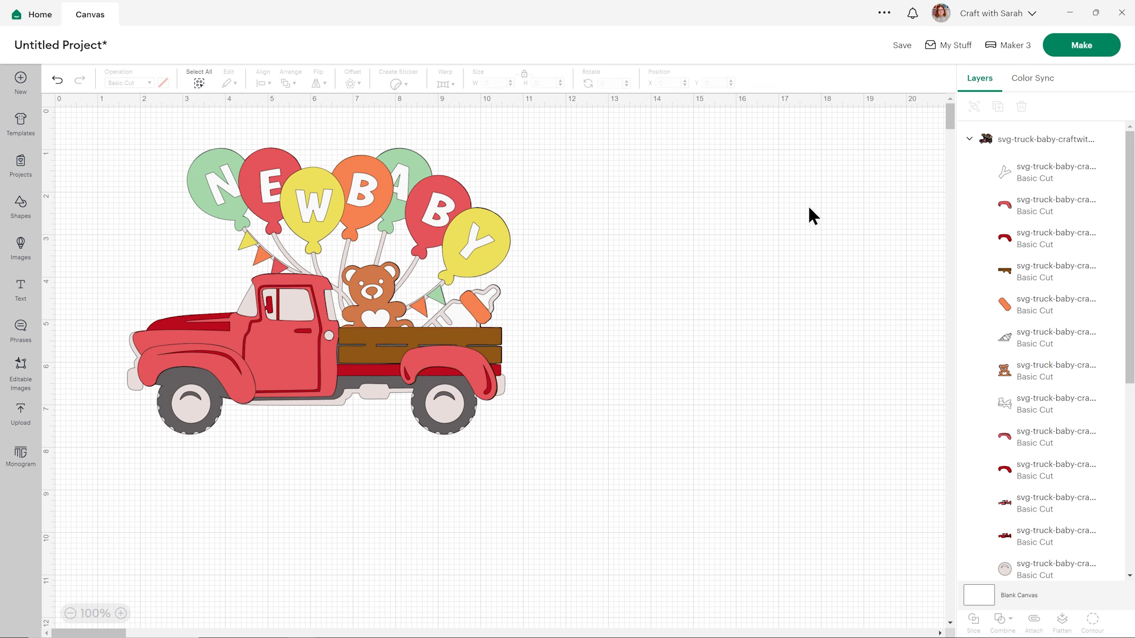
Add the original truck upload to the canvas beside the recoloured version, and delete the recoloured truck.
click(27, 417)
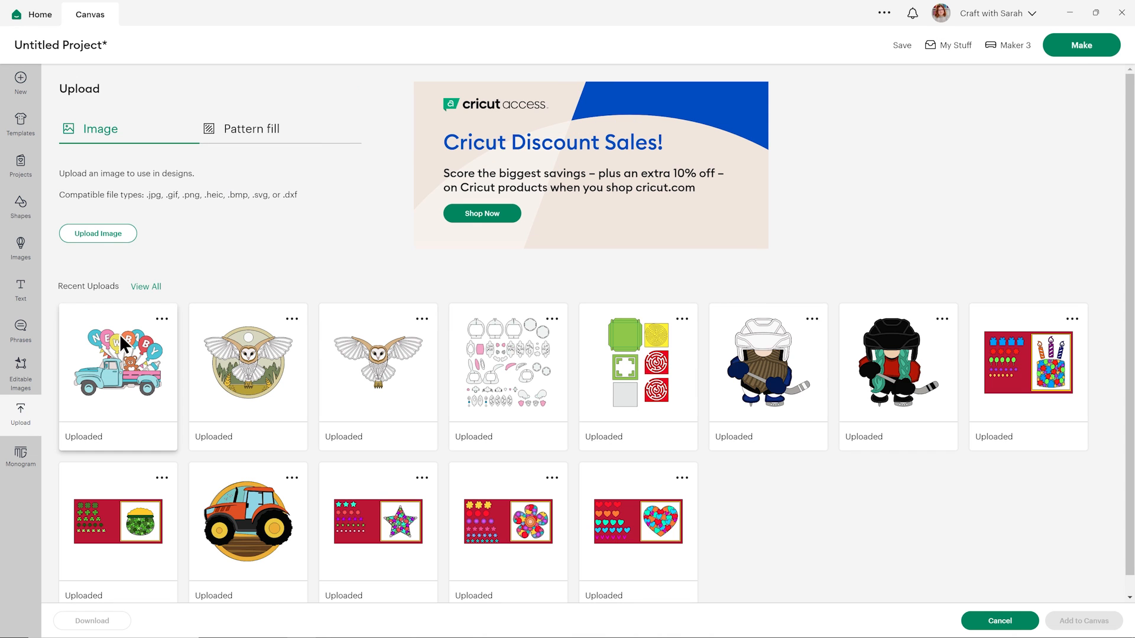
click(119, 335)
click(1066, 619)
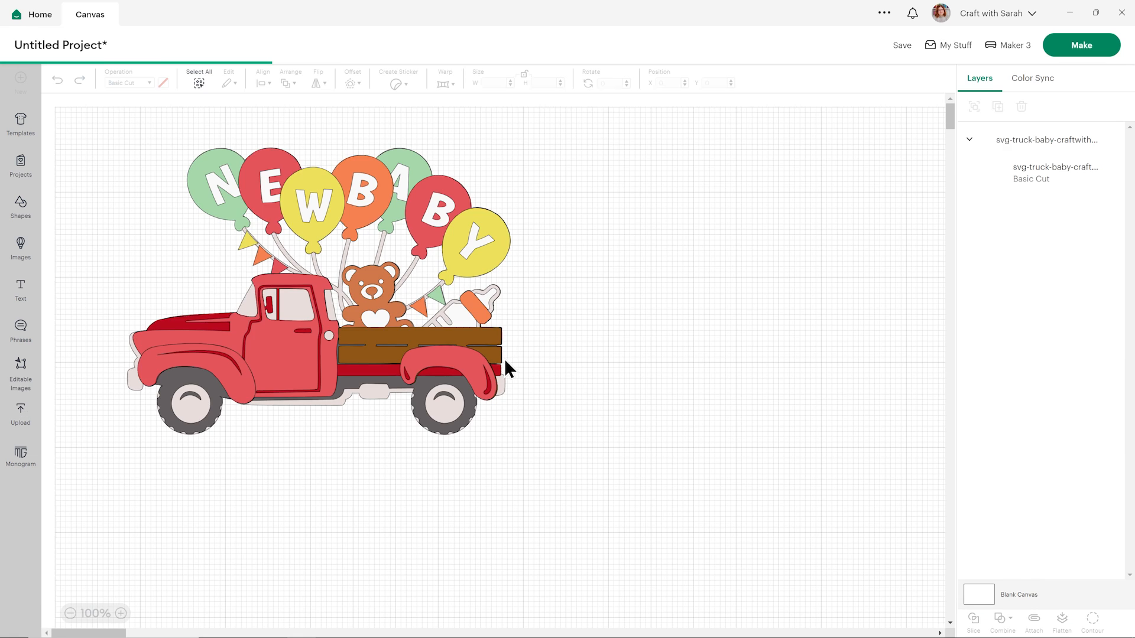
drag(387, 362, 772, 338)
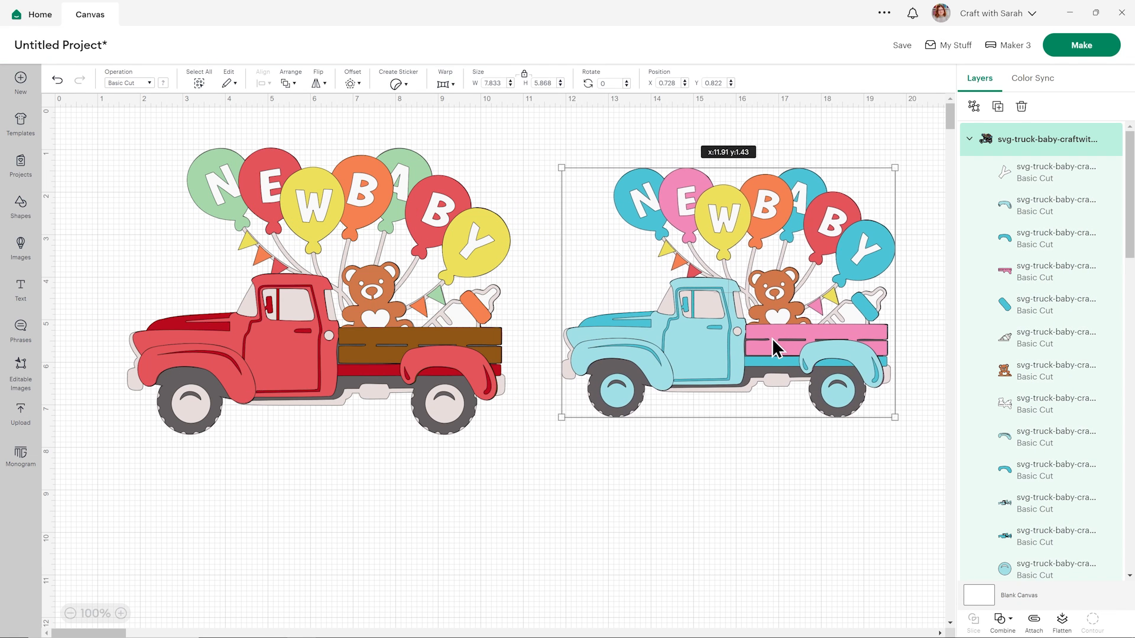
click(766, 441)
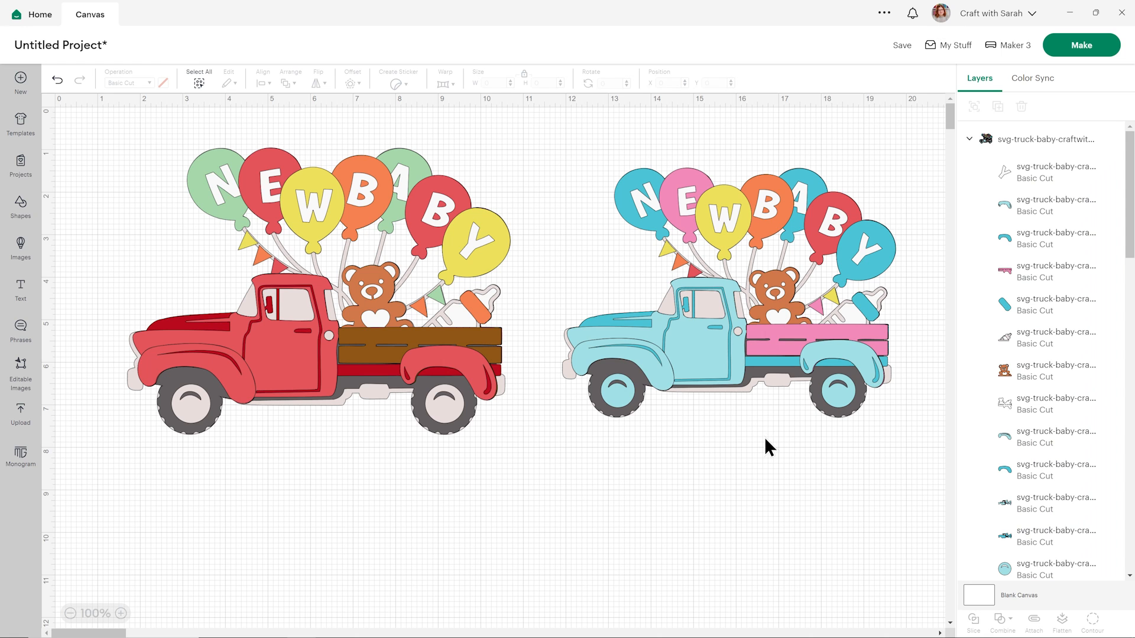
click(381, 318)
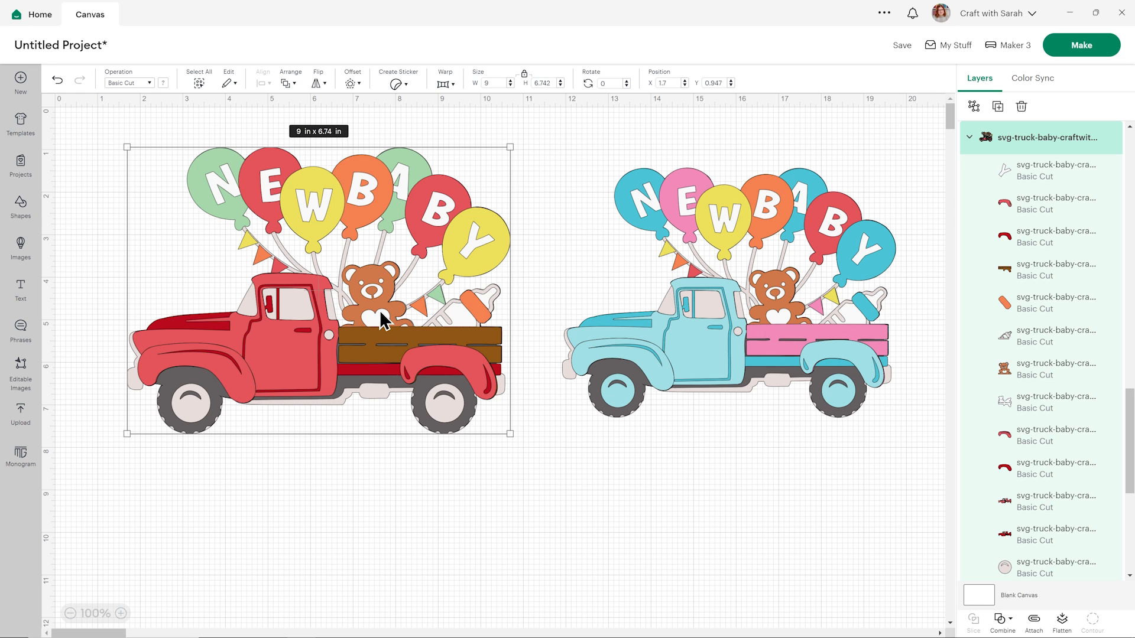
key(Delete)
Set the original truck's width to 9 inches and move it to the upper-left area of the canvas.
key(ctrl+a)
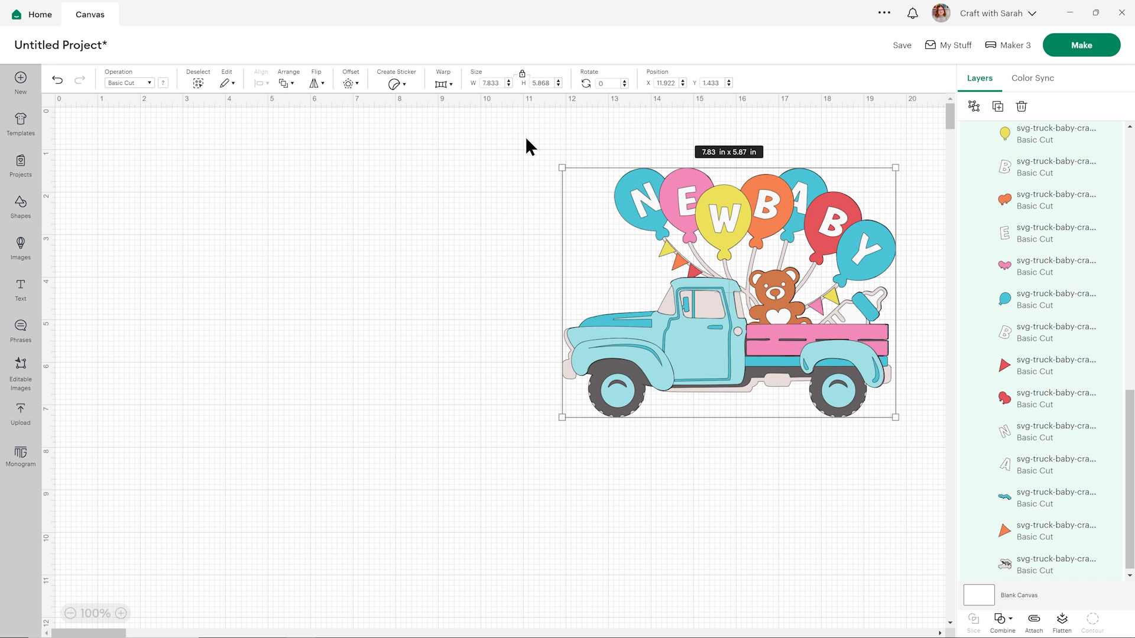
text(9)
key(Return)
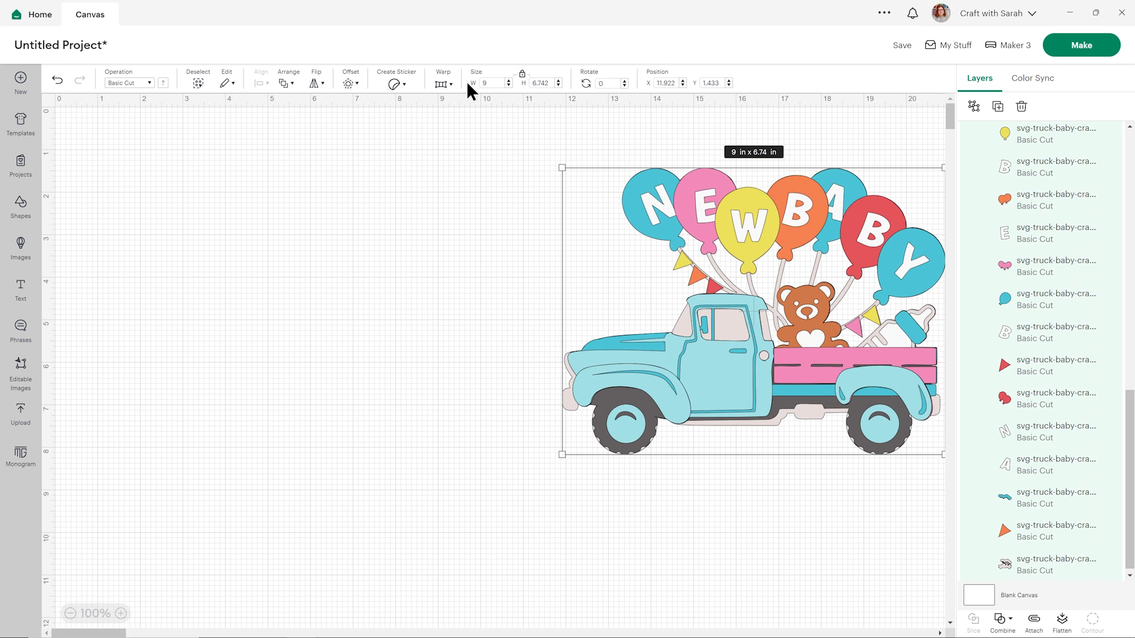
drag(783, 299, 326, 276)
click(708, 301)
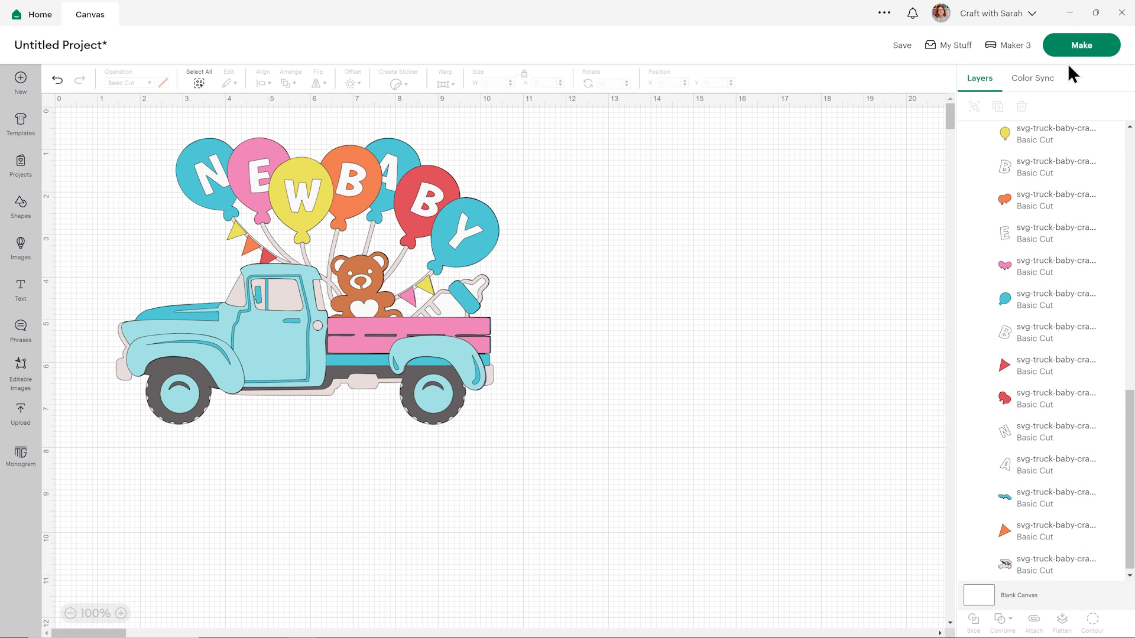
Send the design to mat preparation and set the first mat's material size to 8.3 in x 11.7 in (A4).
click(1081, 48)
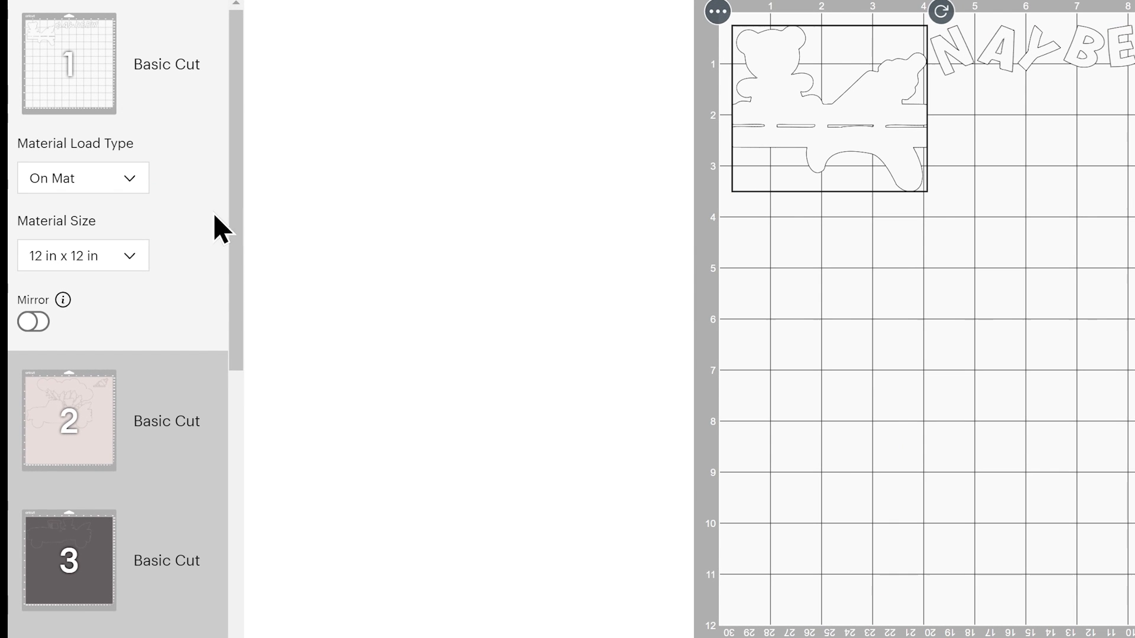
click(140, 270)
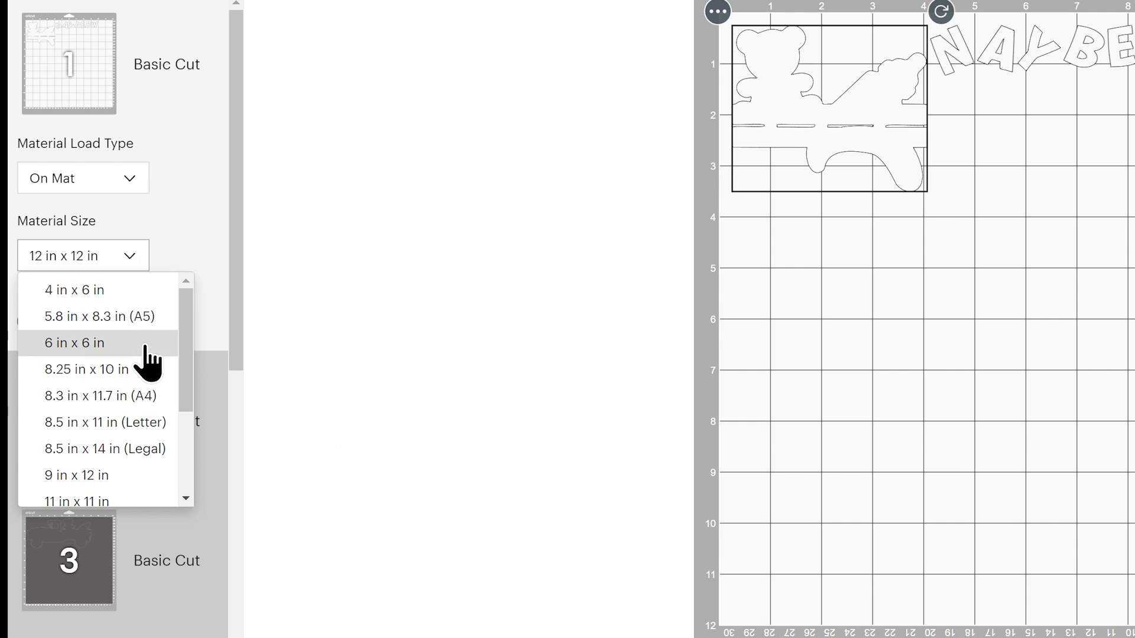
click(146, 404)
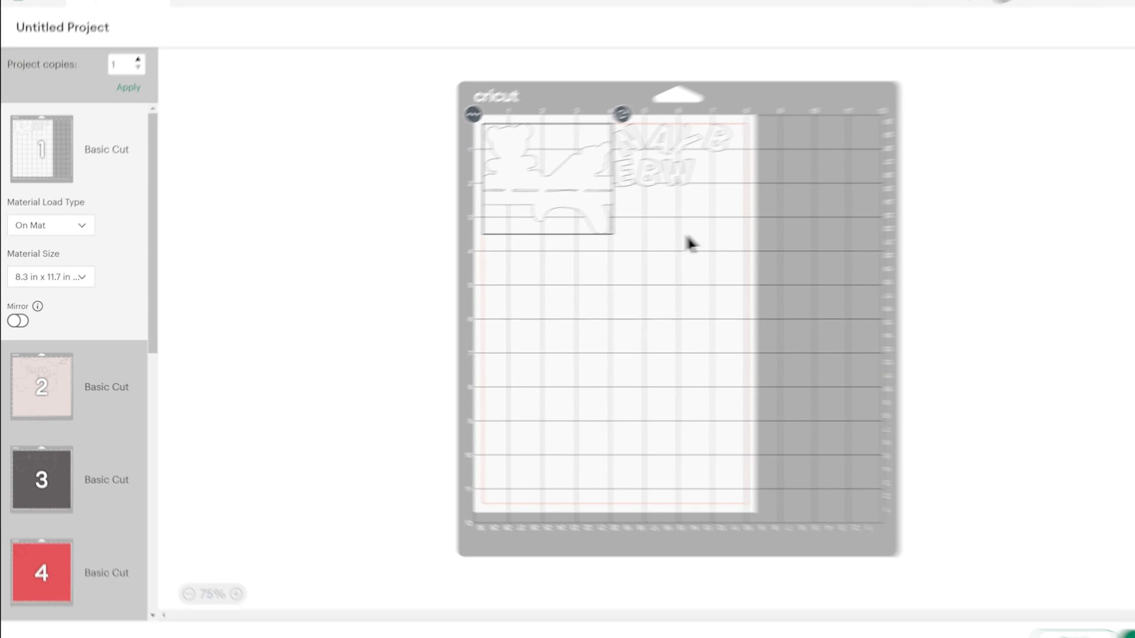
Space out the W and the lower B on the first mat so the letters sit further apart.
mouse_move(677, 163)
mouse_down()
mouse_move(690, 155)
mouse_move(664, 177)
mouse_up()
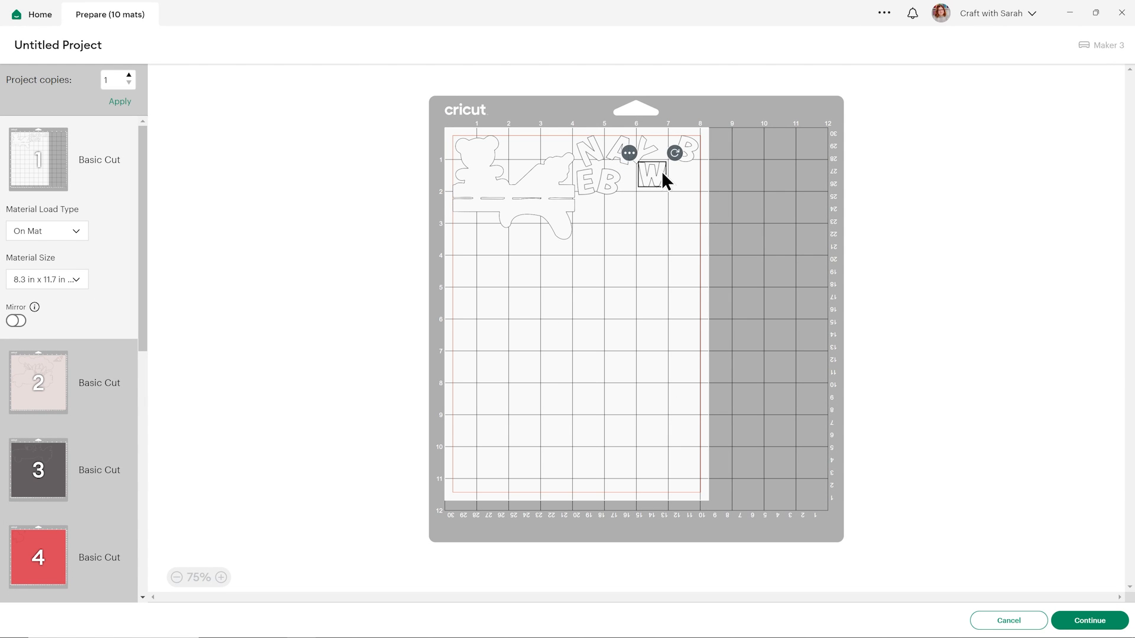
click(615, 178)
click(628, 231)
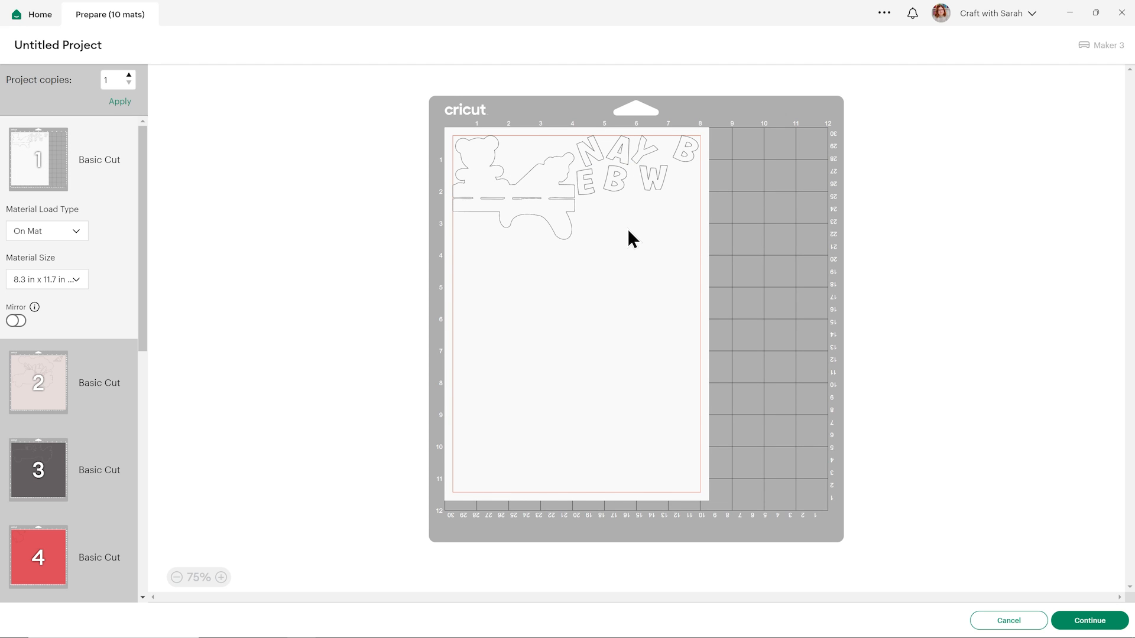